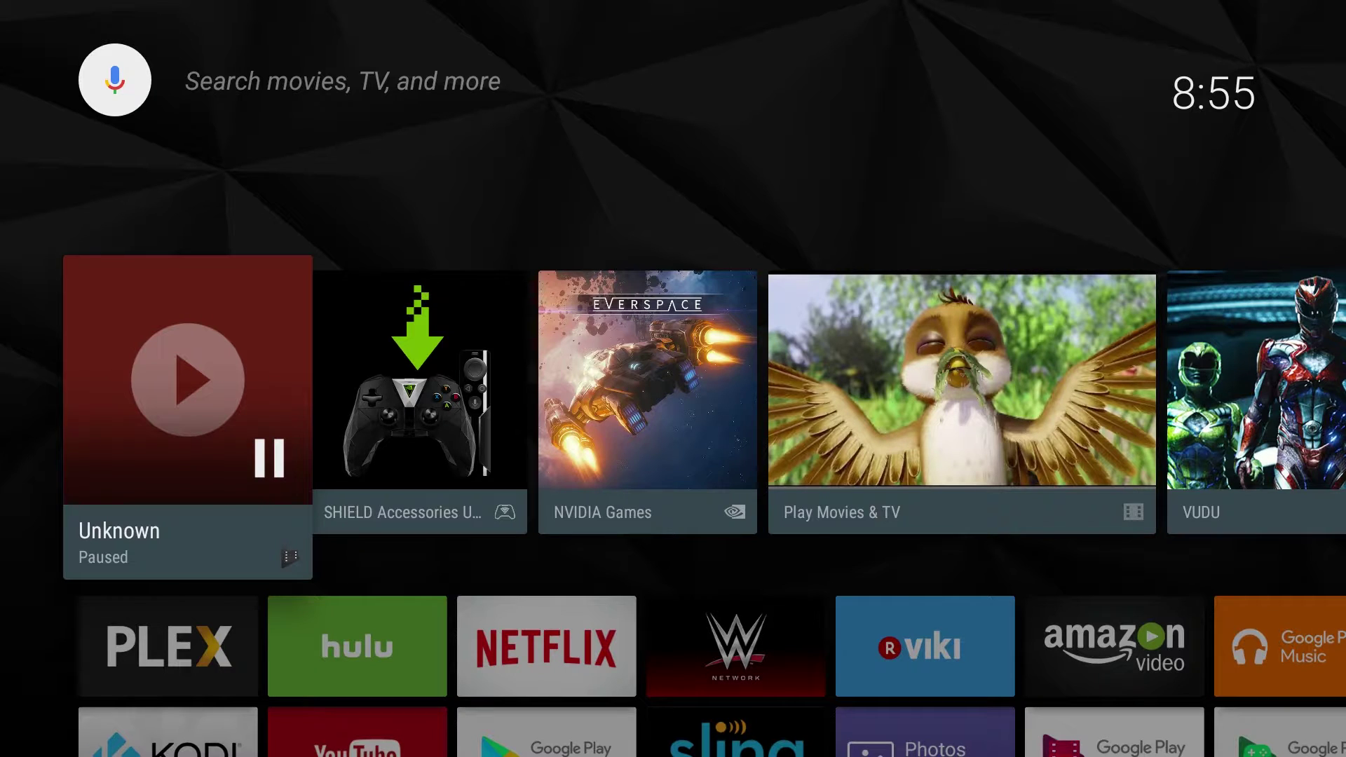
- Move down from the recommendations row to the PLEX tile in the Apps row
{"action": "key", "text": "Down"}
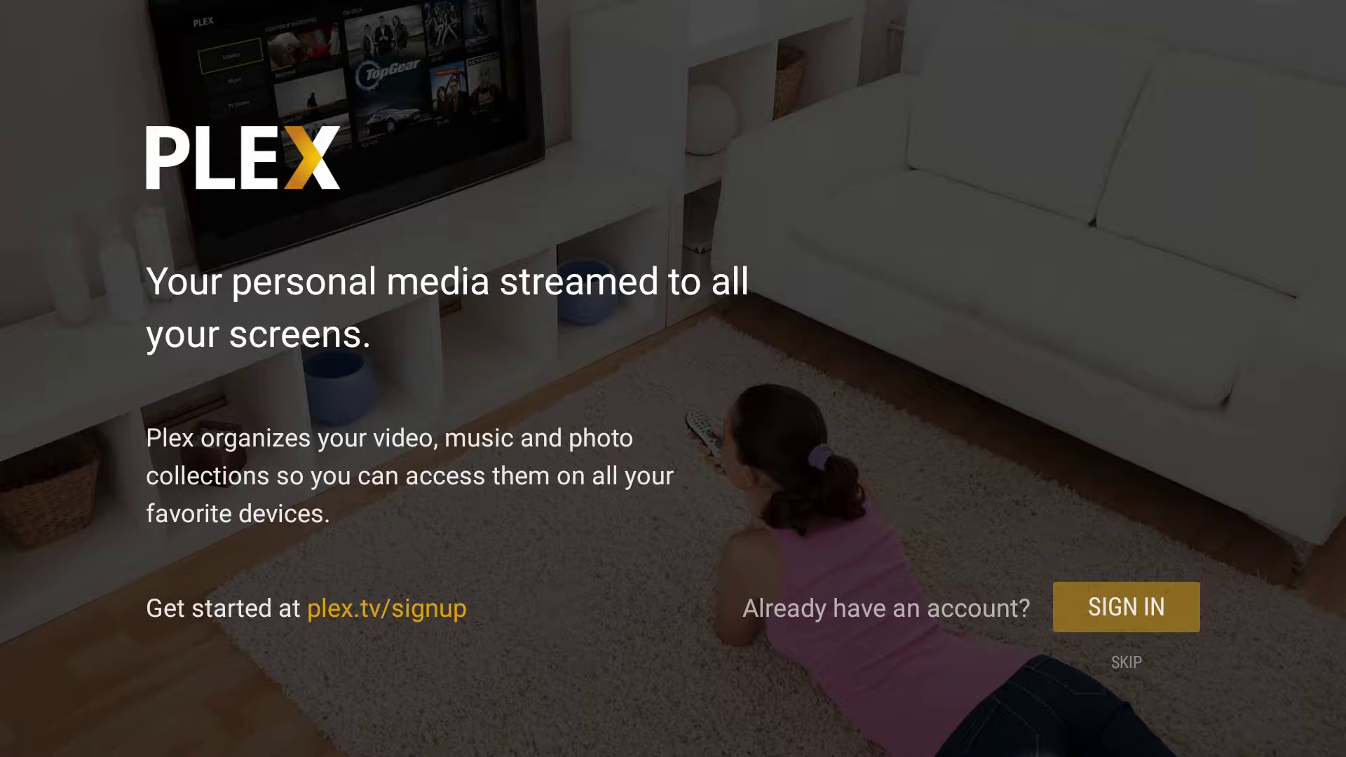
- Sign in to Plex, then accept server, library and storage defaults until Setup Complete
{"action": "key", "text": "Return"}
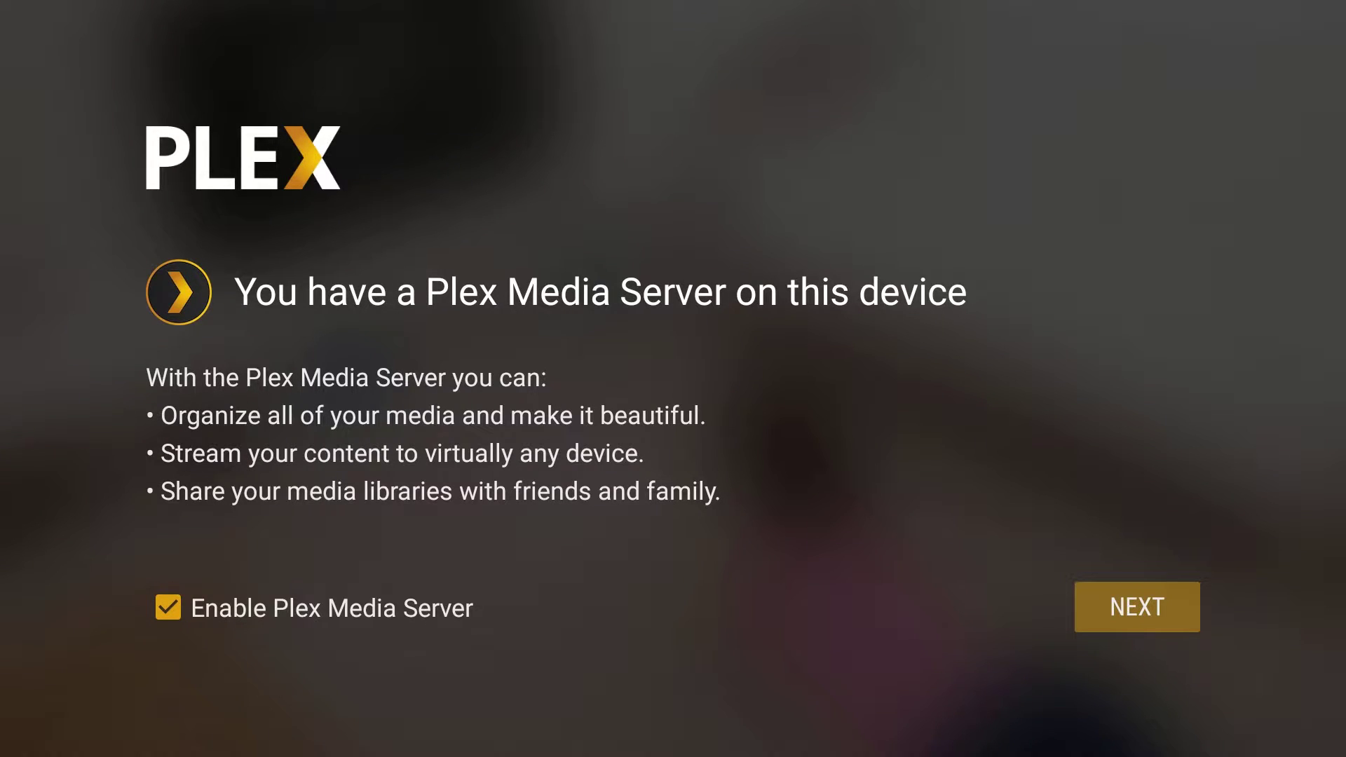
{"action": "key", "text": "Return"}
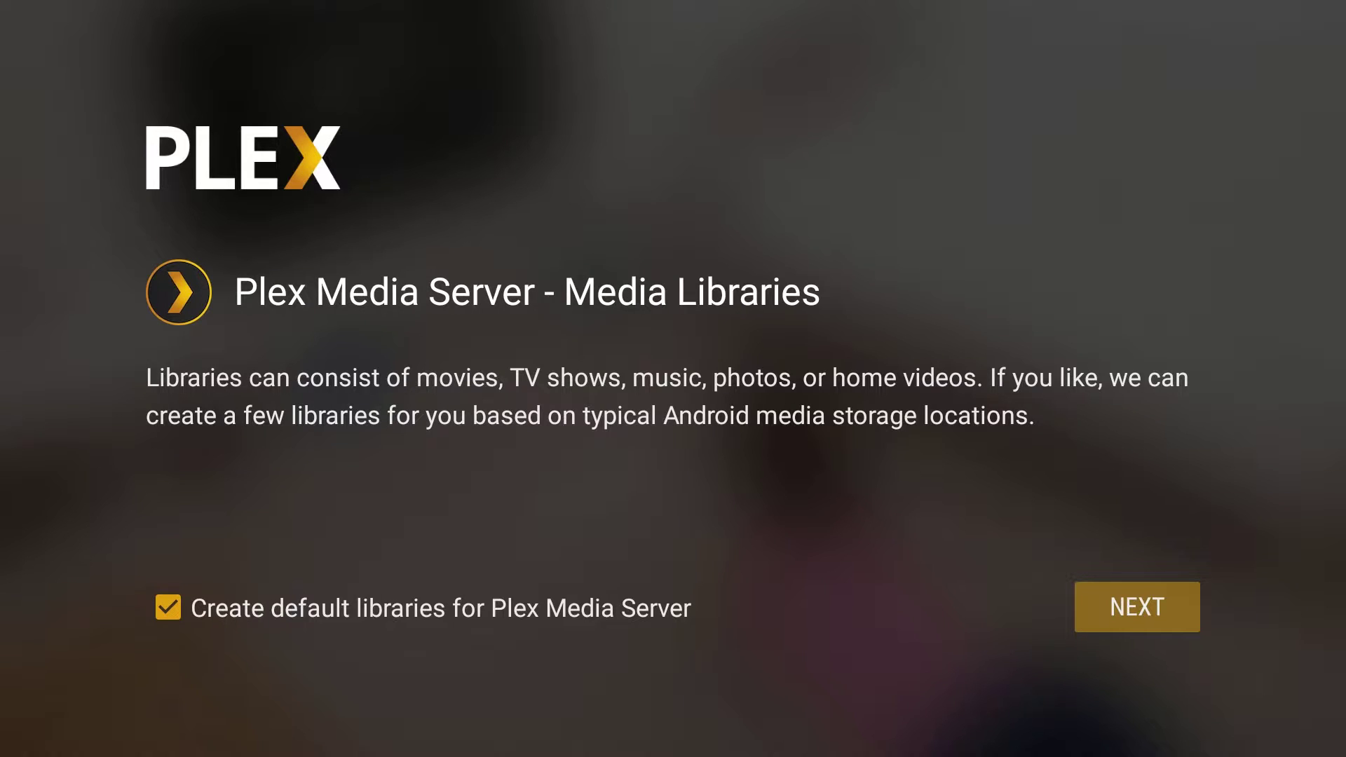
{"action": "key", "text": "Return"}
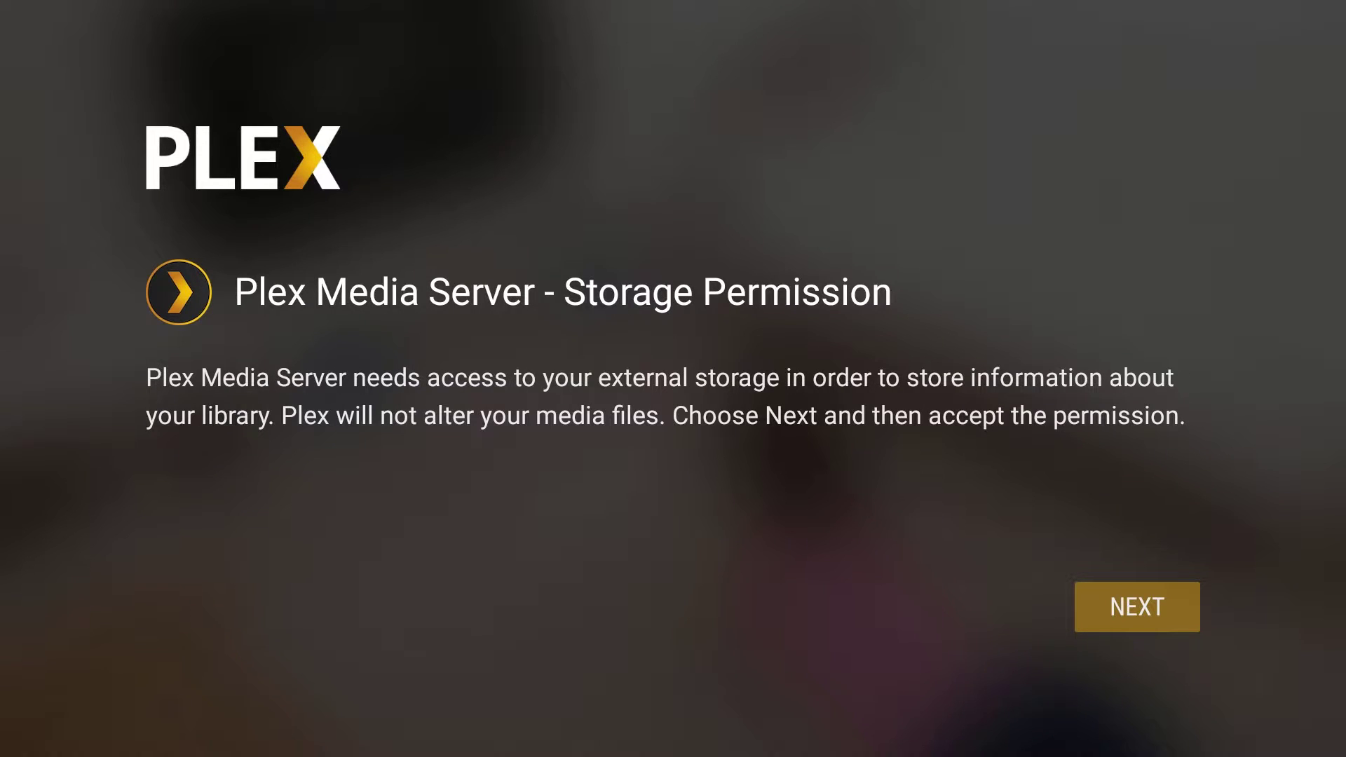
{"action": "key", "text": "Return"}
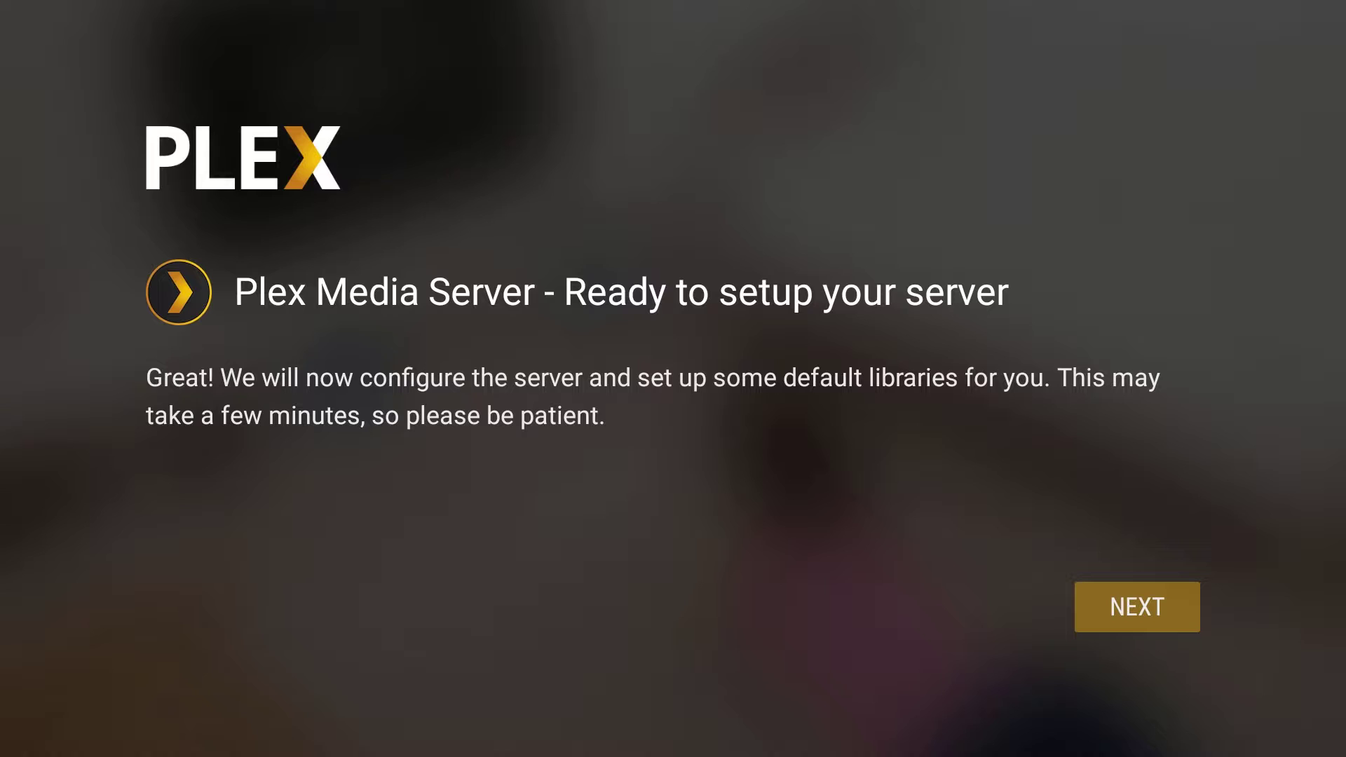
{"action": "key", "text": "Return"}
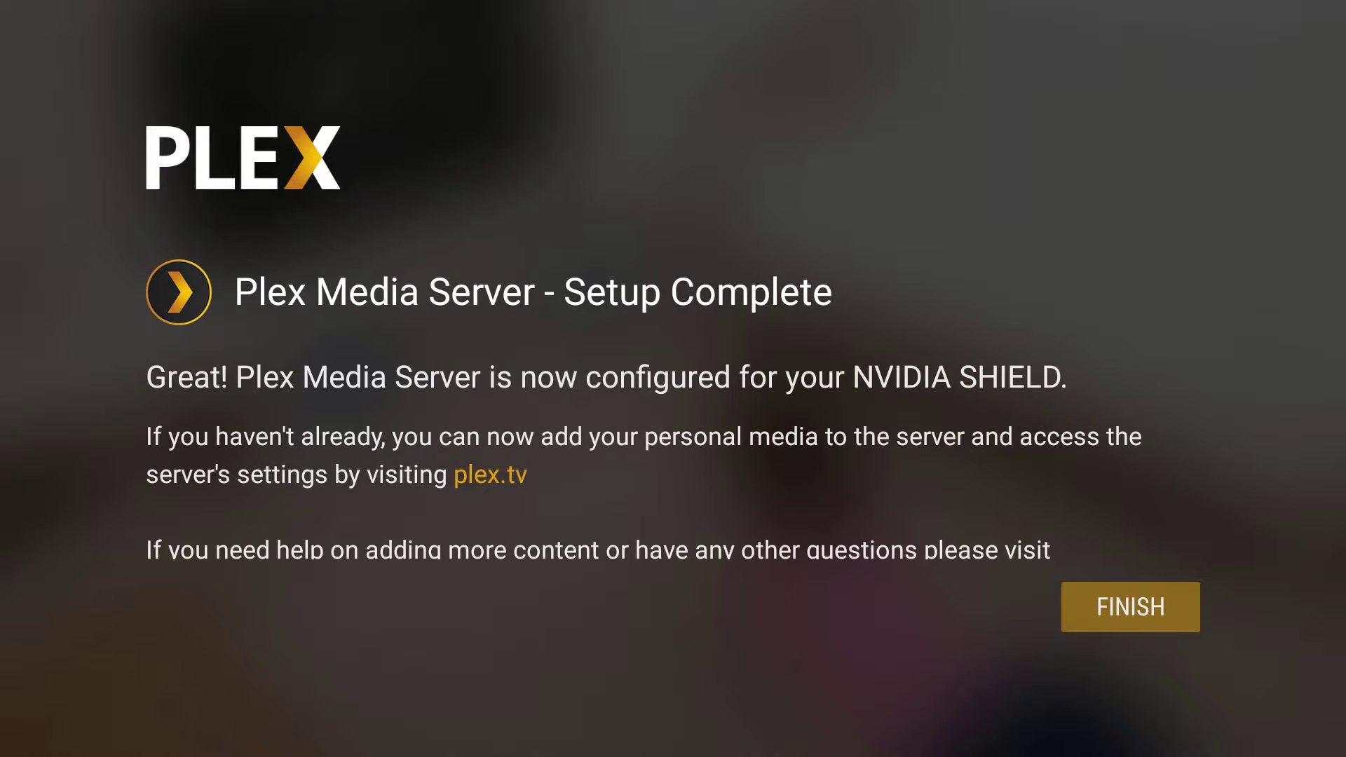
{"action": "key", "text": "Return"}
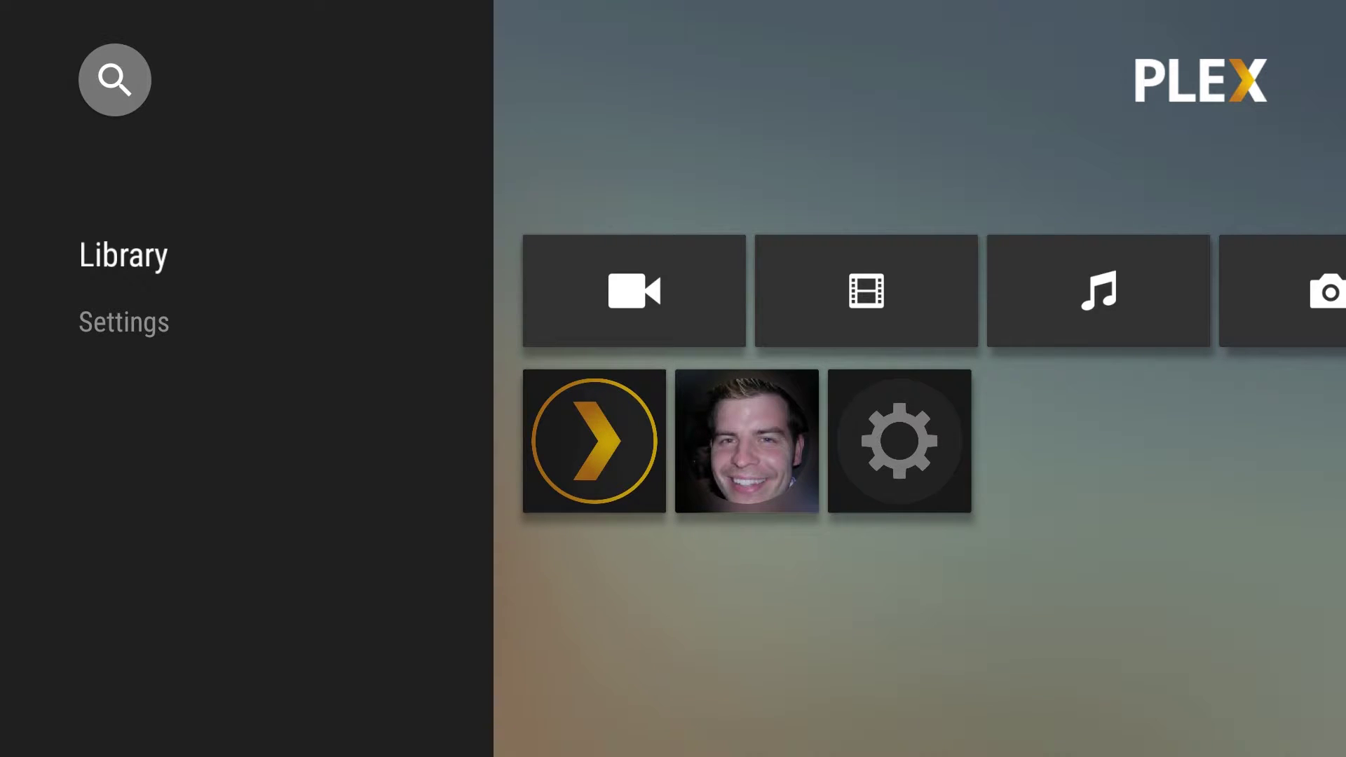
- Leave Plex for the Android TV home screen and move down to the device Settings
{"action": "key", "text": "Escape"}
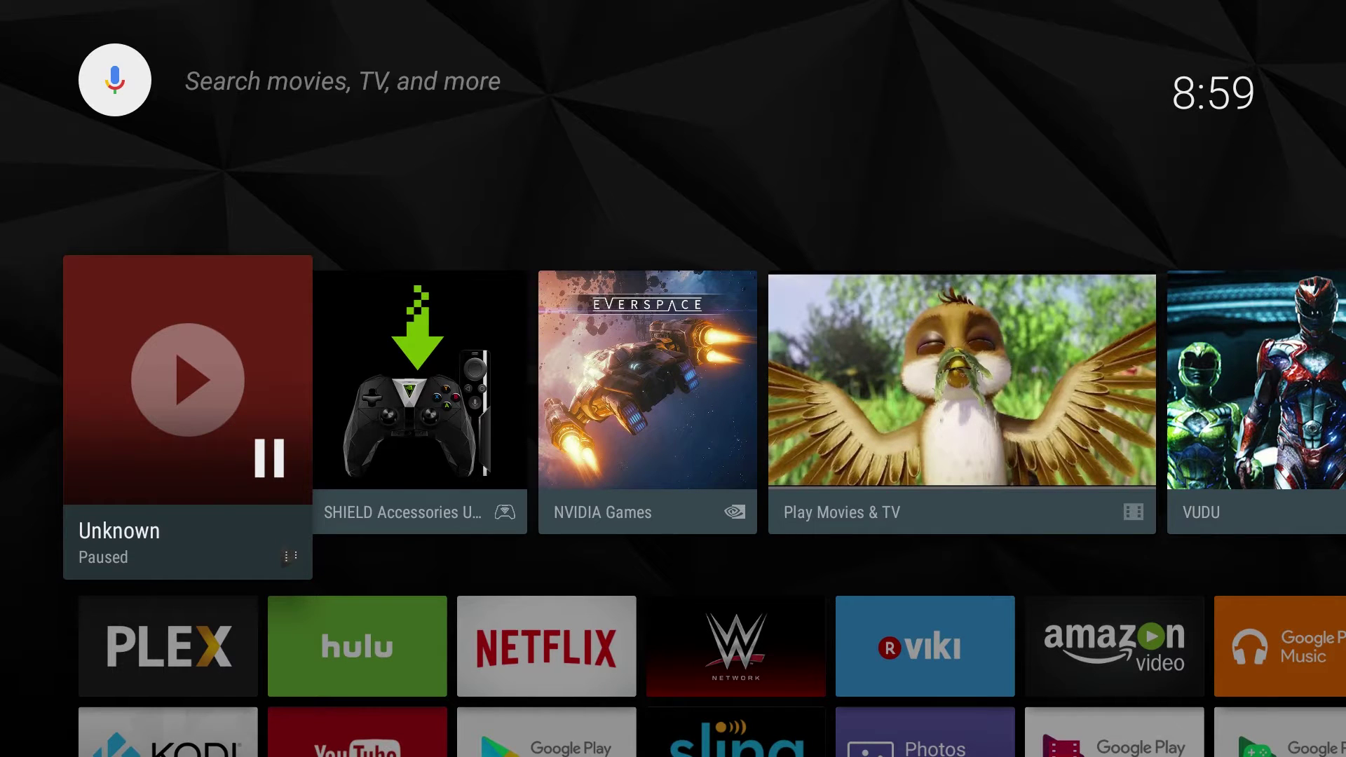
{"action": "key", "text": "Down"}
{"action": "key", "text": "Down"}
{"action": "key", "text": "Down"}
- Format the Verbatim USB drive as device storage via Storage & reset, then move data onto it
{"action": "key", "text": "Return"}
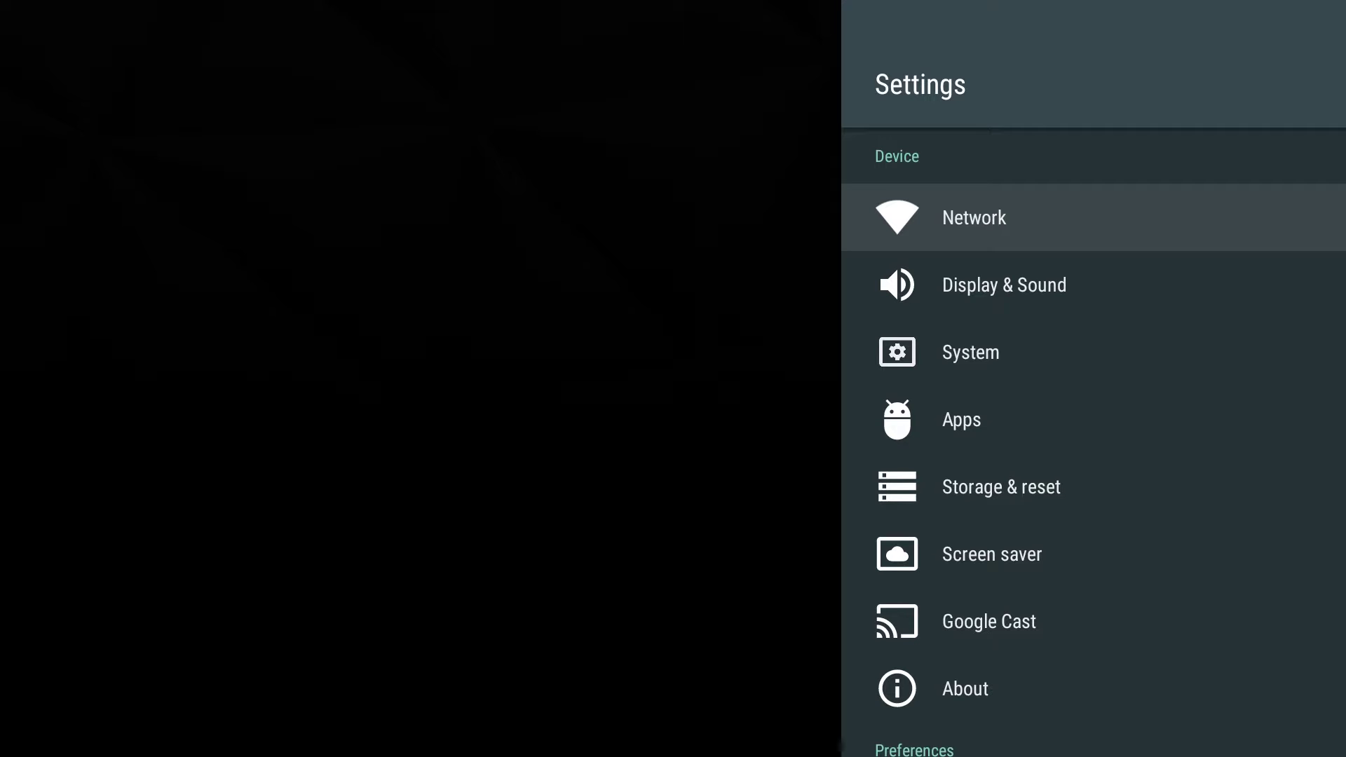
{"action": "key", "text": "Down"}
{"action": "key", "text": "Down"}
{"action": "key", "text": "Down"}
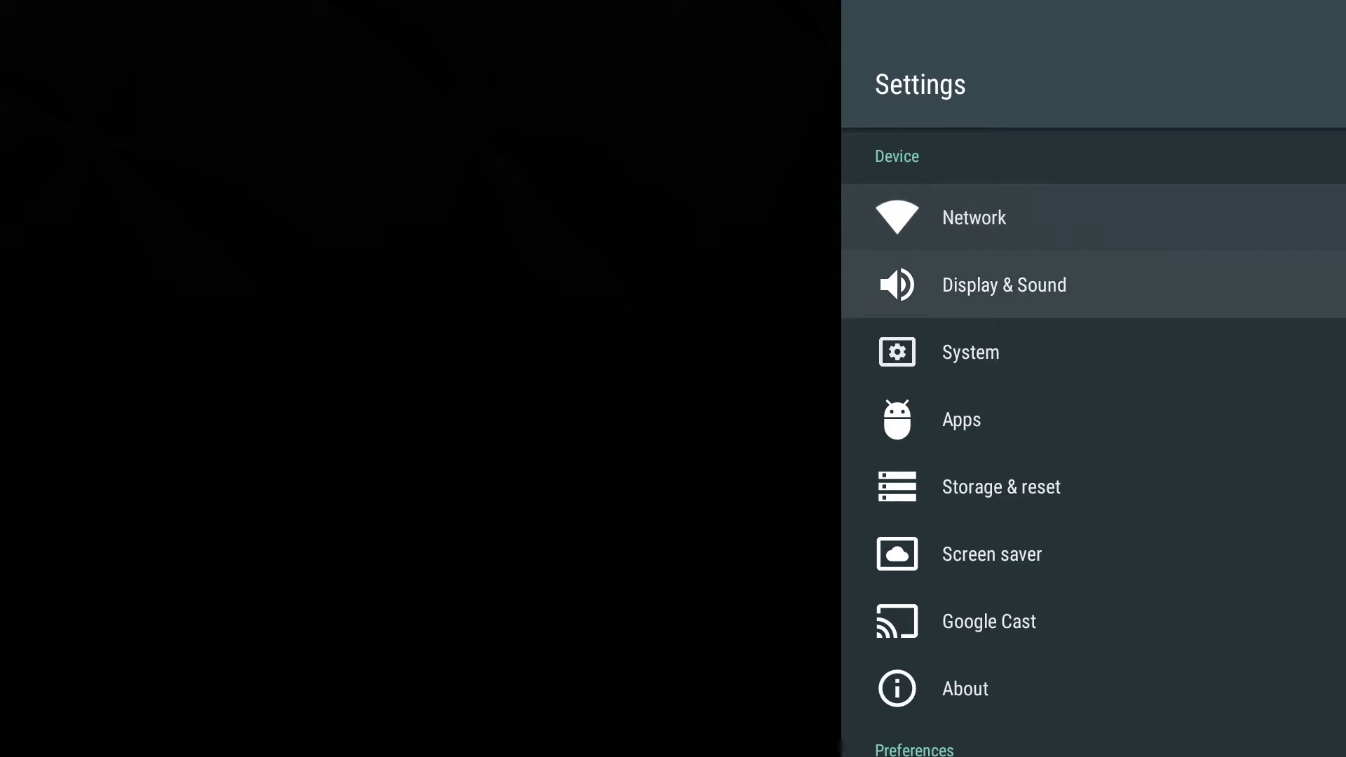
{"action": "key", "text": "Return"}
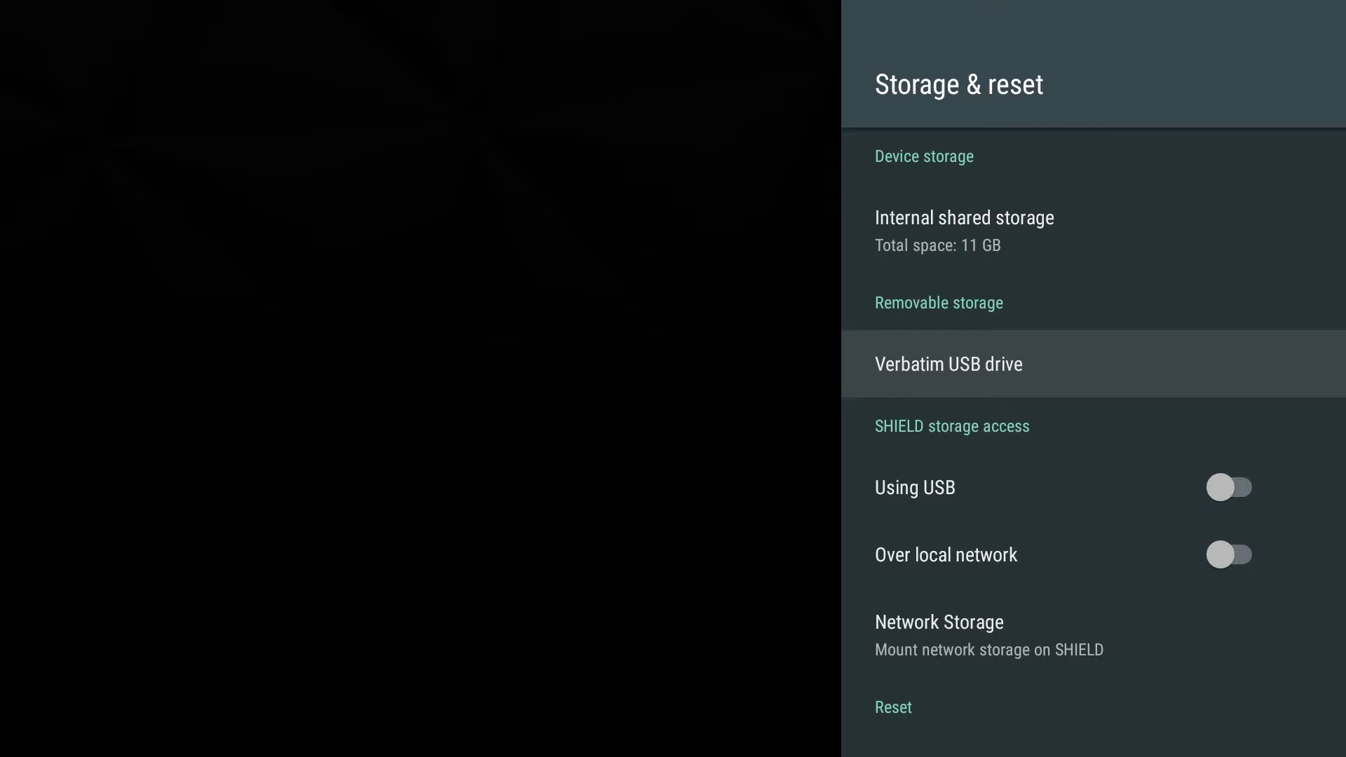
{"action": "key", "text": "Return"}
{"action": "key", "text": "Down"}
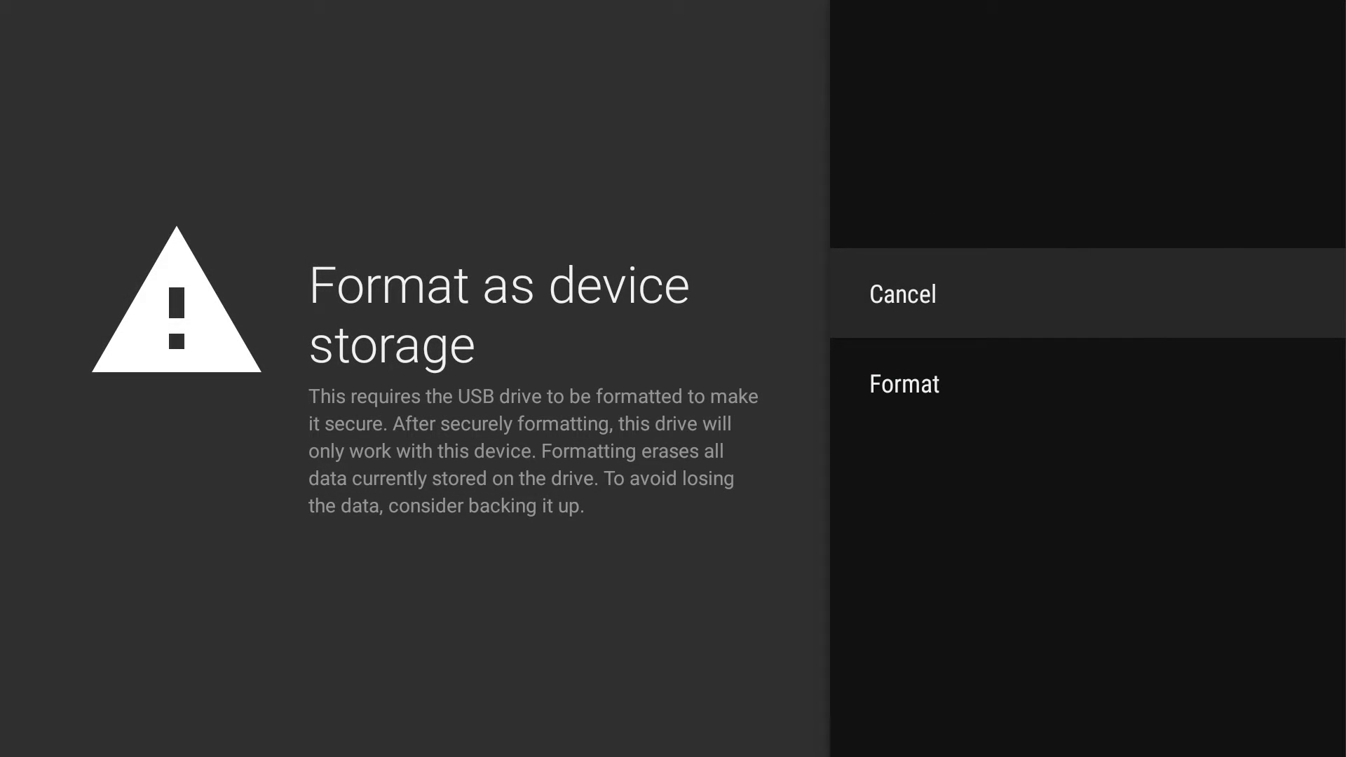
{"action": "key", "text": "Down"}
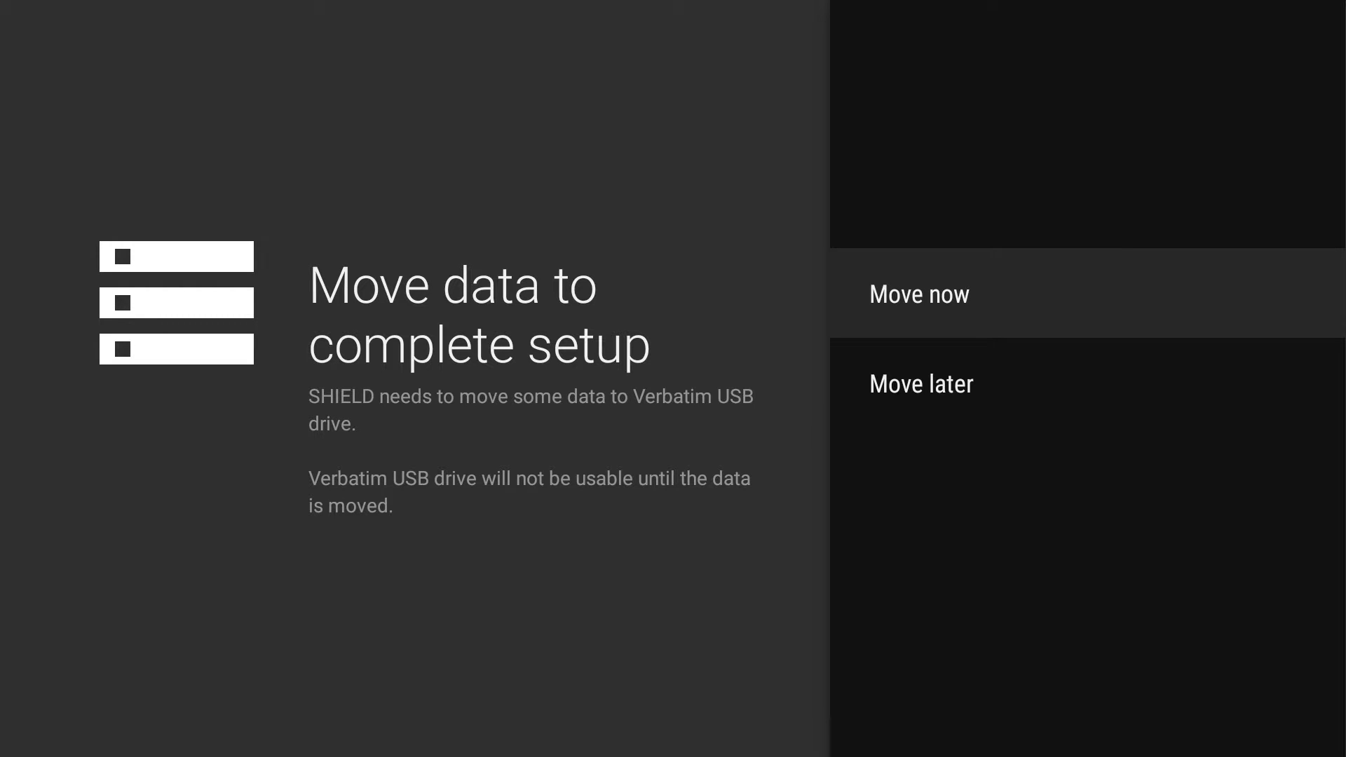
{"action": "key", "text": "Return"}
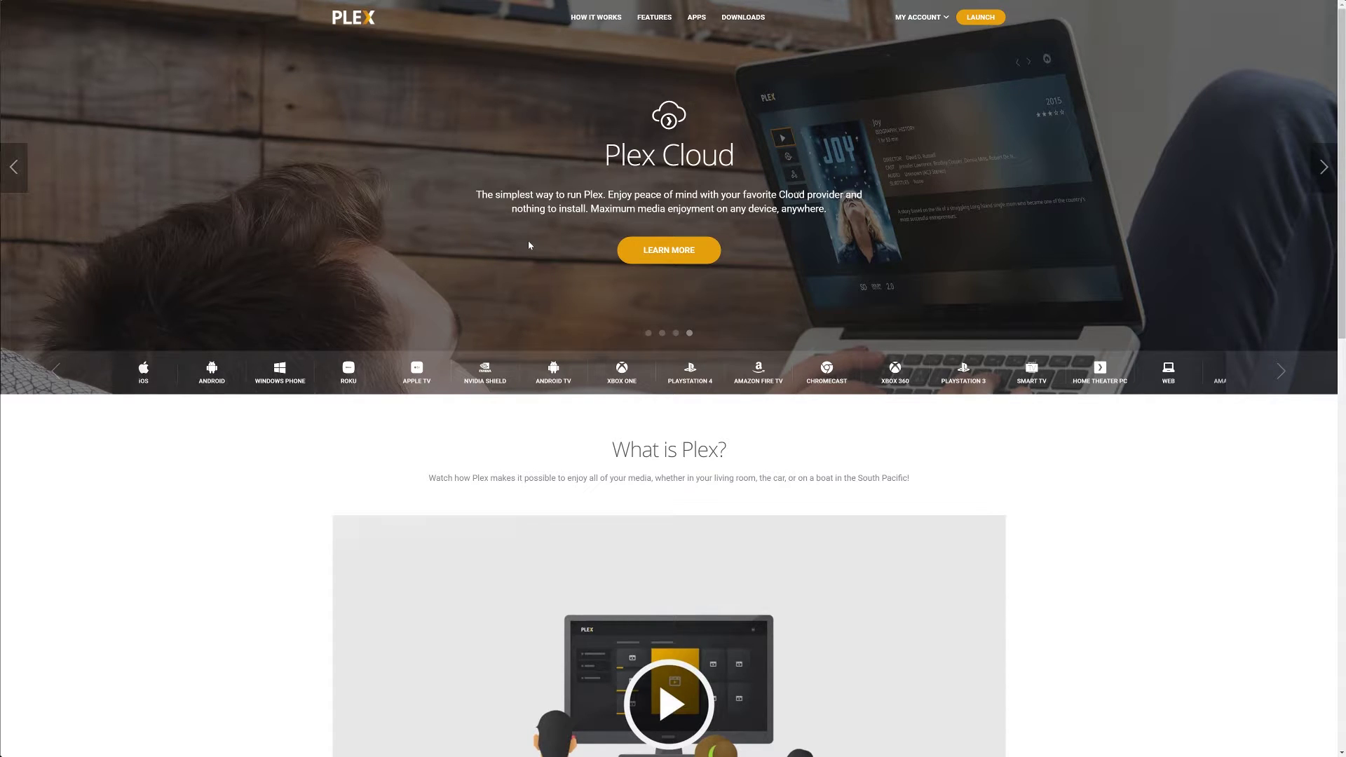
- Download the Windows Plex Media Server installer from plex.tv and save it to My Video
{"action": "left_click", "coordinate": [743, 19]}
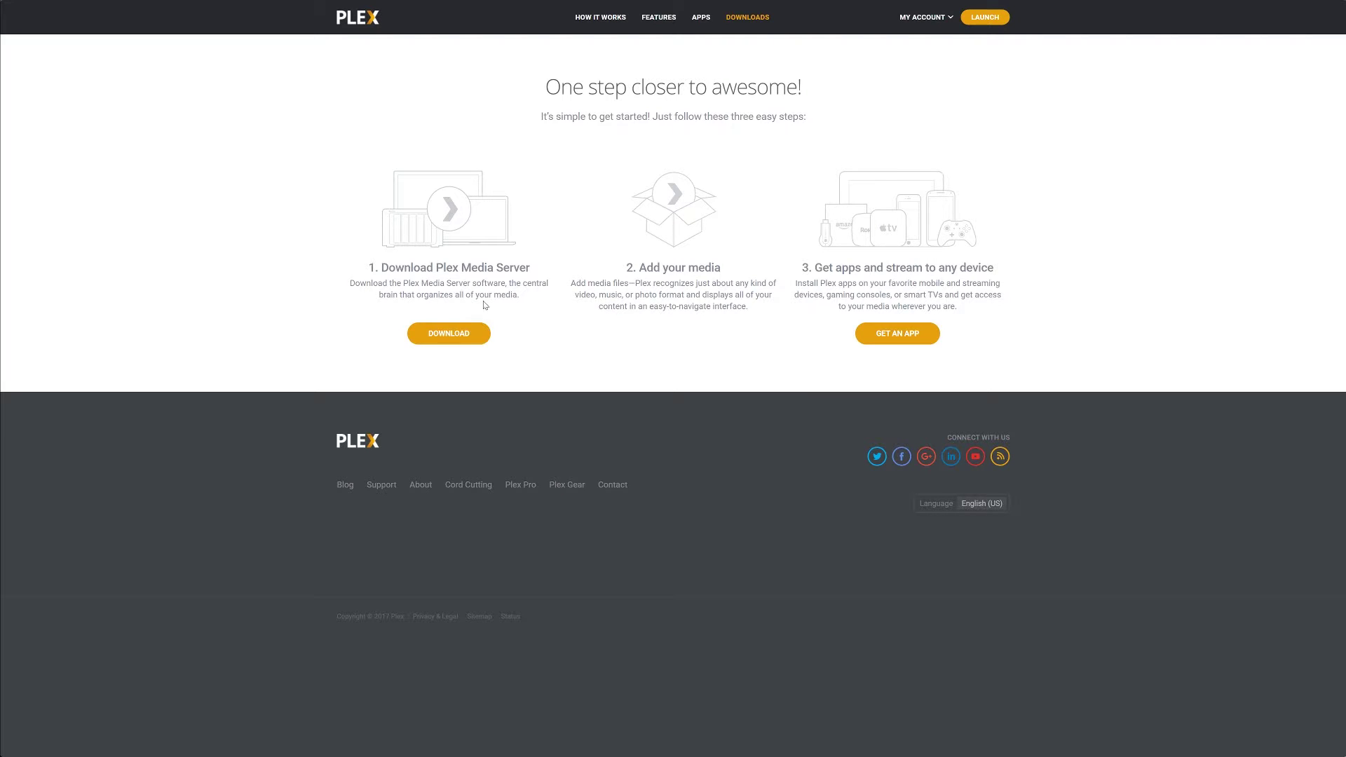
{"action": "left_click", "coordinate": [449, 335]}
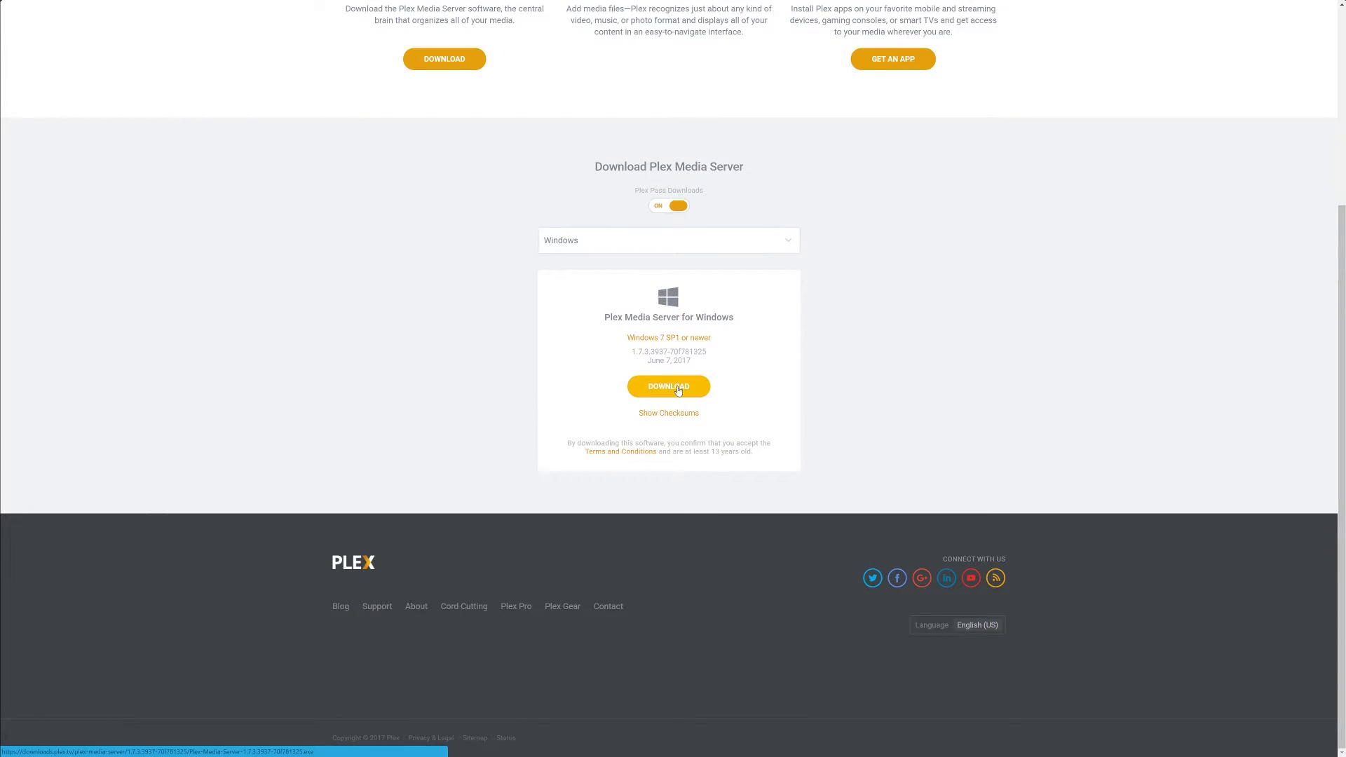
{"action": "left_click", "coordinate": [676, 389]}
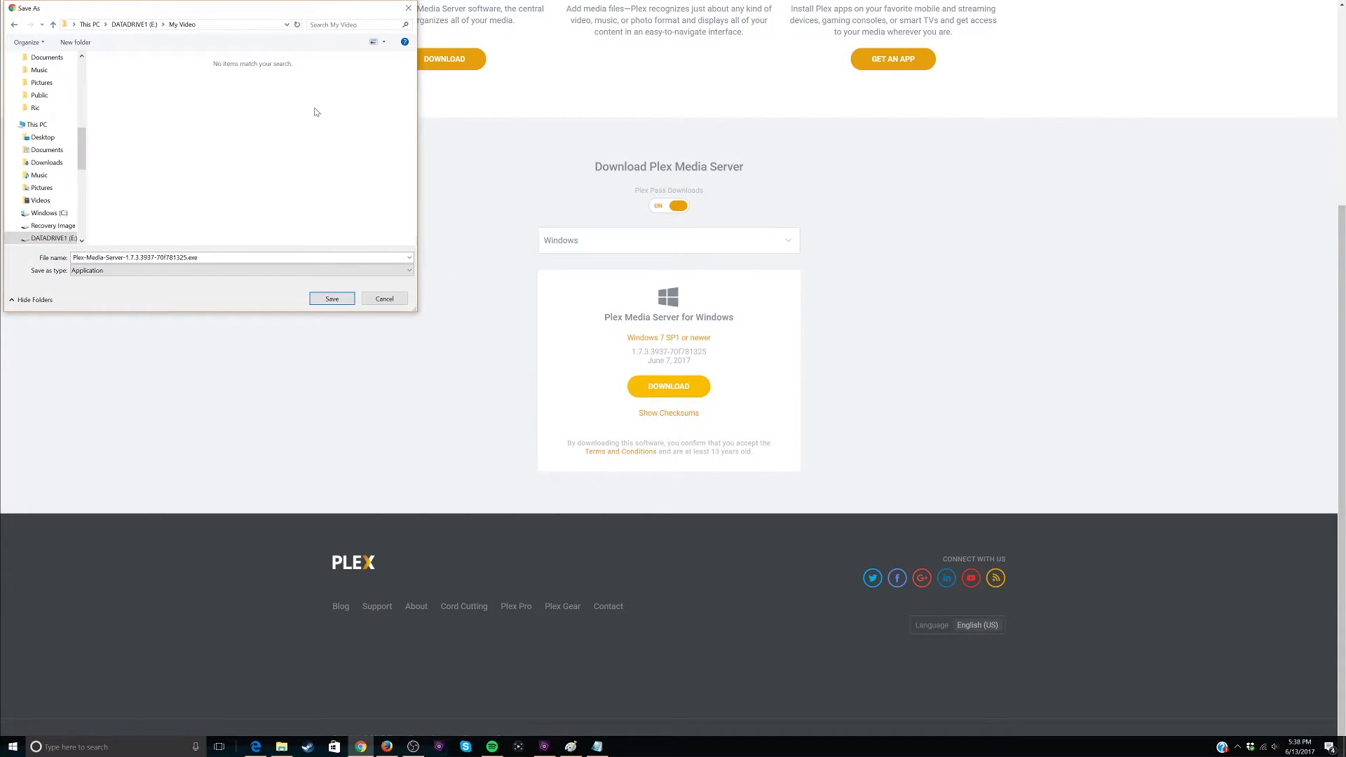
{"action": "left_click", "coordinate": [331, 299]}
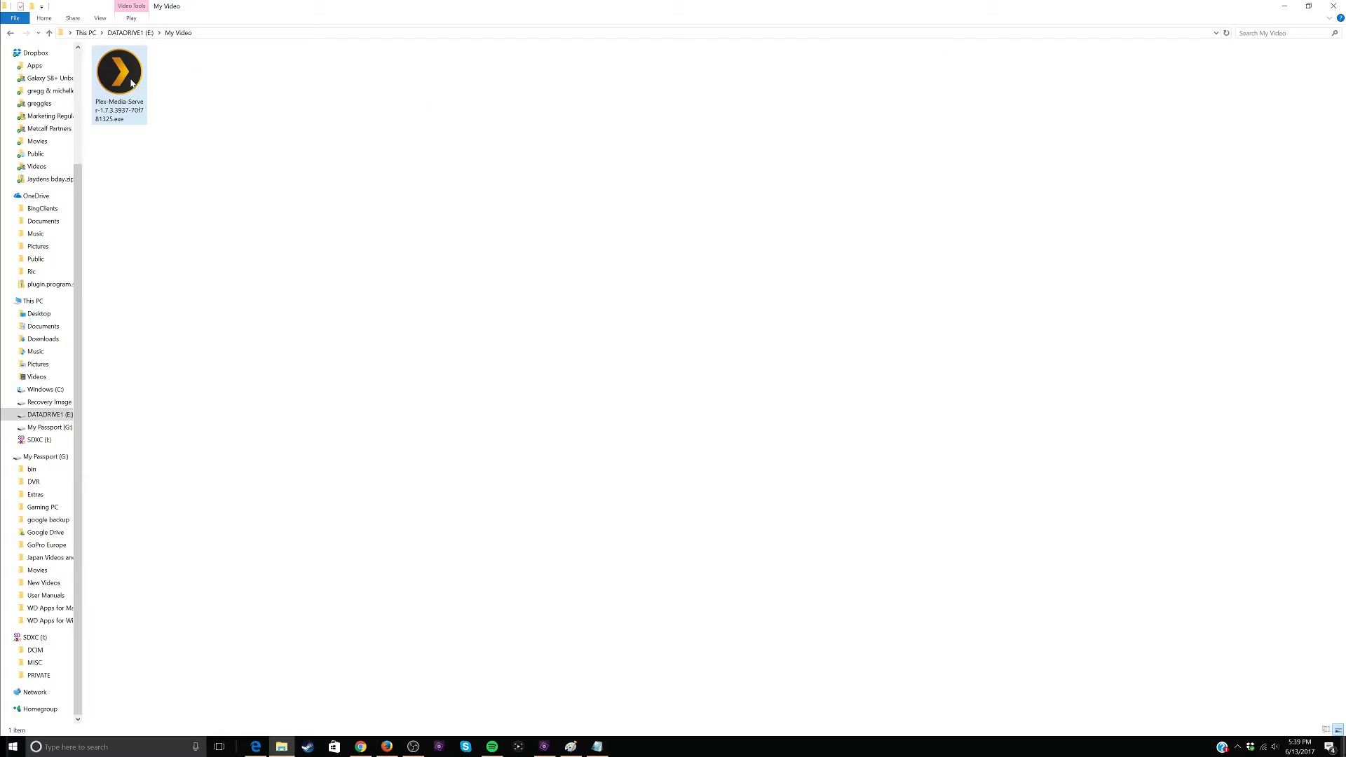
- Run the downloaded Plex-Media-Server installer, install it, and launch the server
{"action": "left_click", "coordinate": [124, 76]}
{"action": "left_click", "coordinate": [732, 456]}
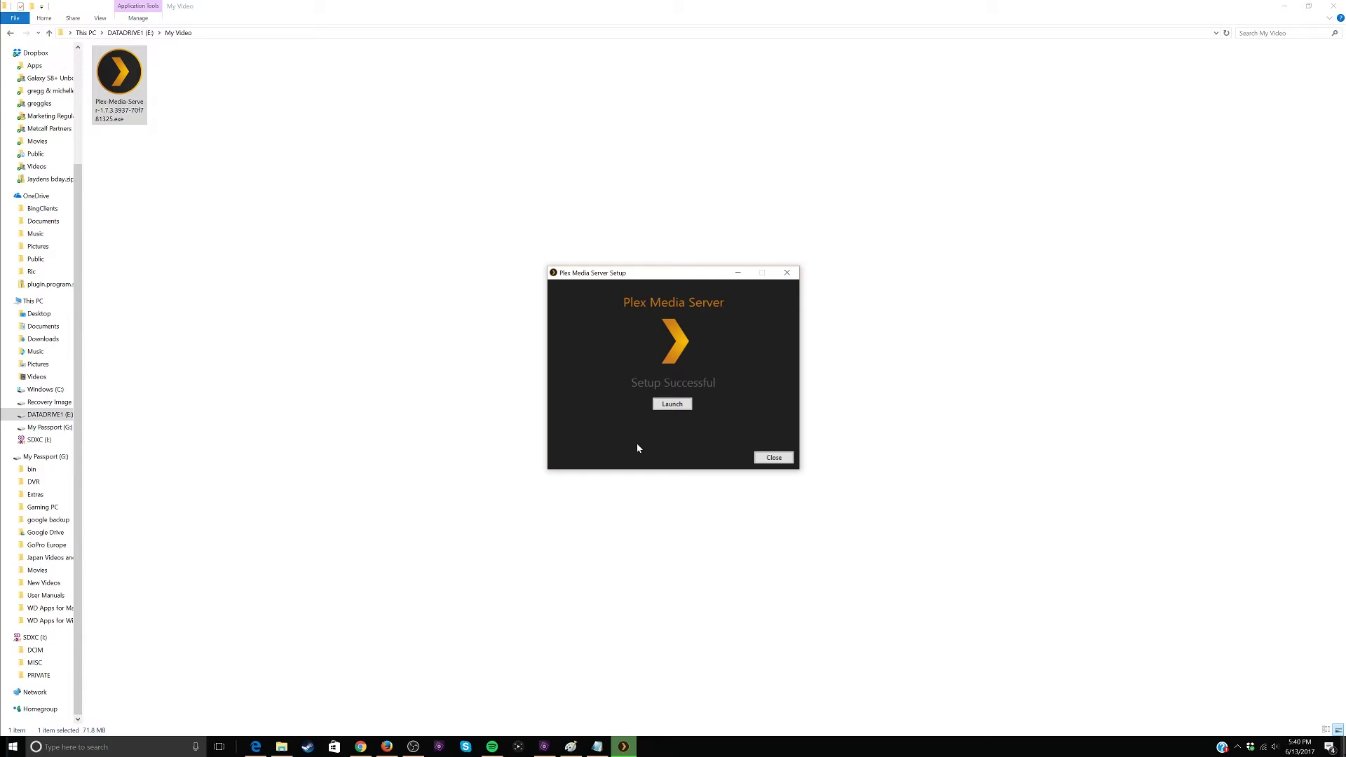
{"action": "left_click", "coordinate": [671, 404]}
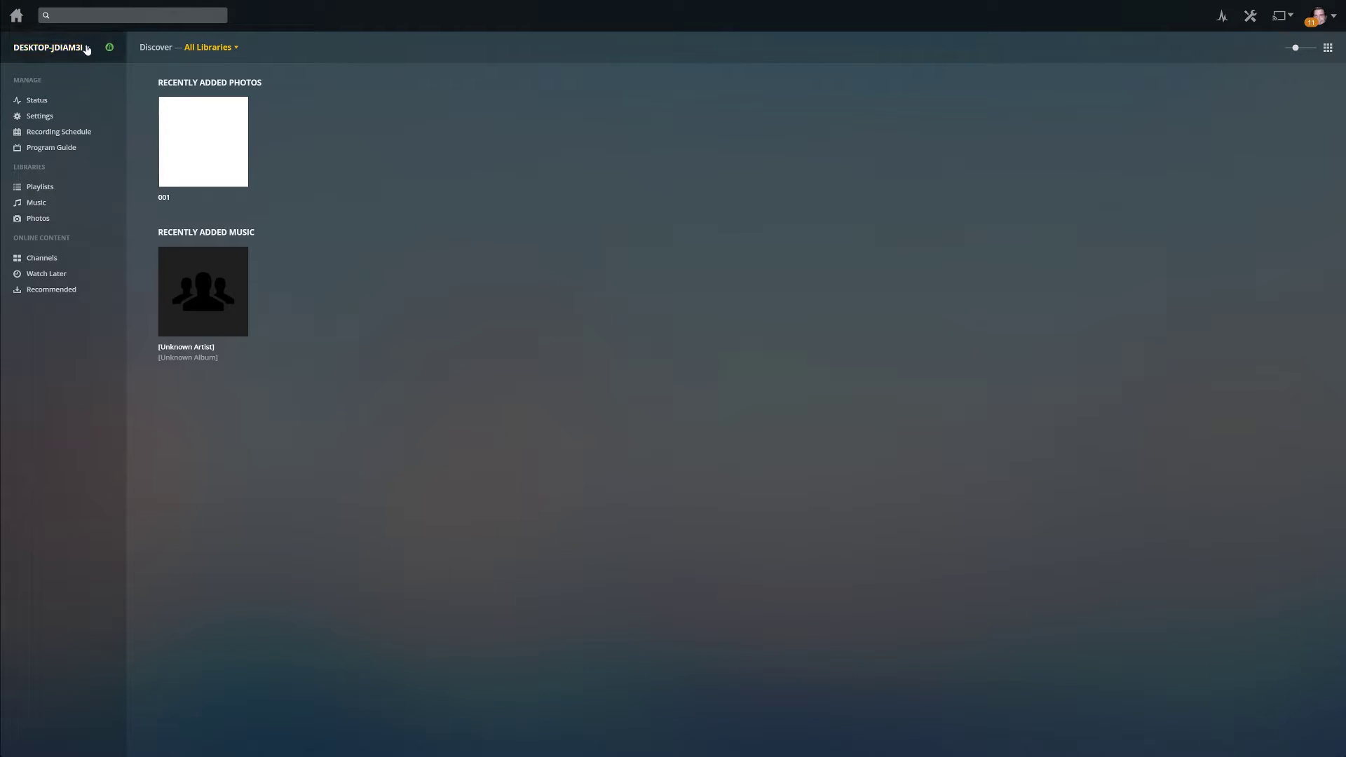
- Switch Plex Web from the DESKTOP-JDIAM3I server to the SHIELD Android TV server
{"action": "left_click", "coordinate": [86, 48]}
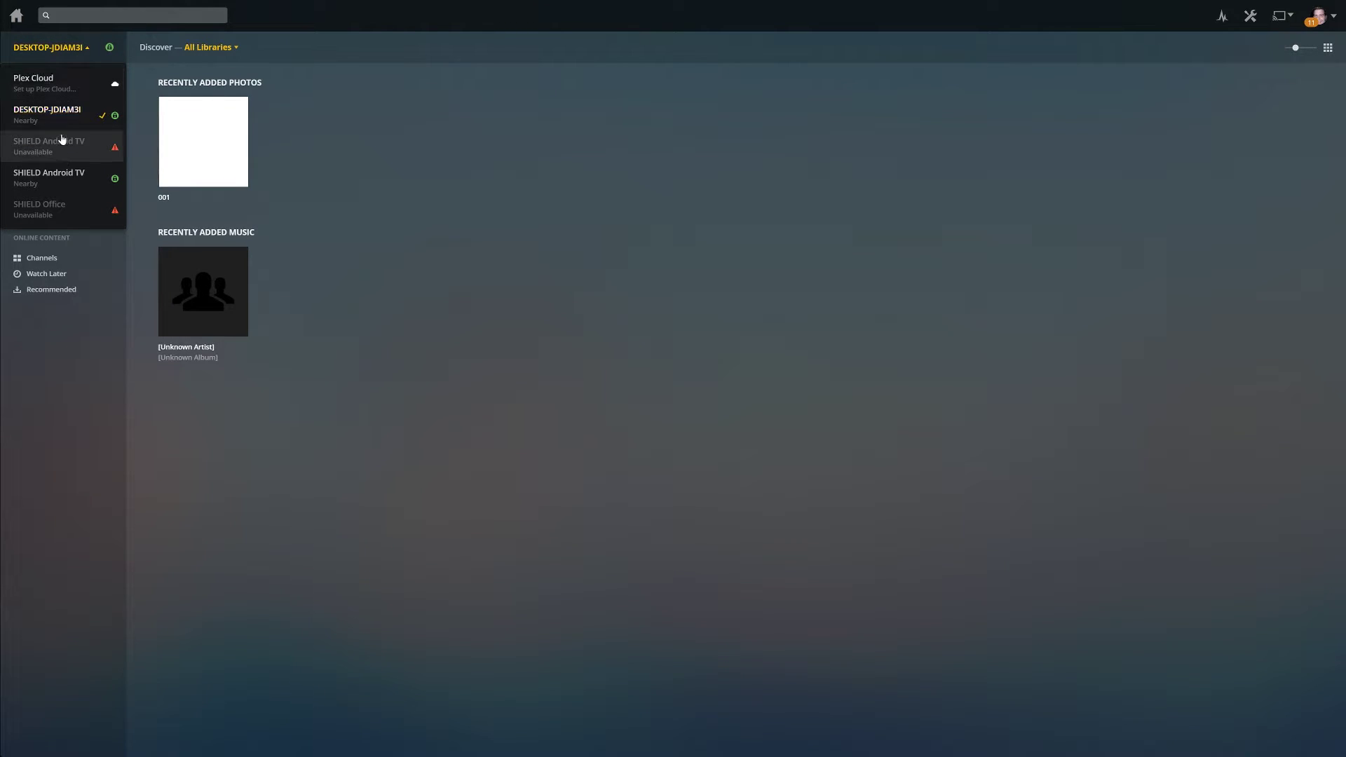
{"action": "left_click", "coordinate": [45, 179]}
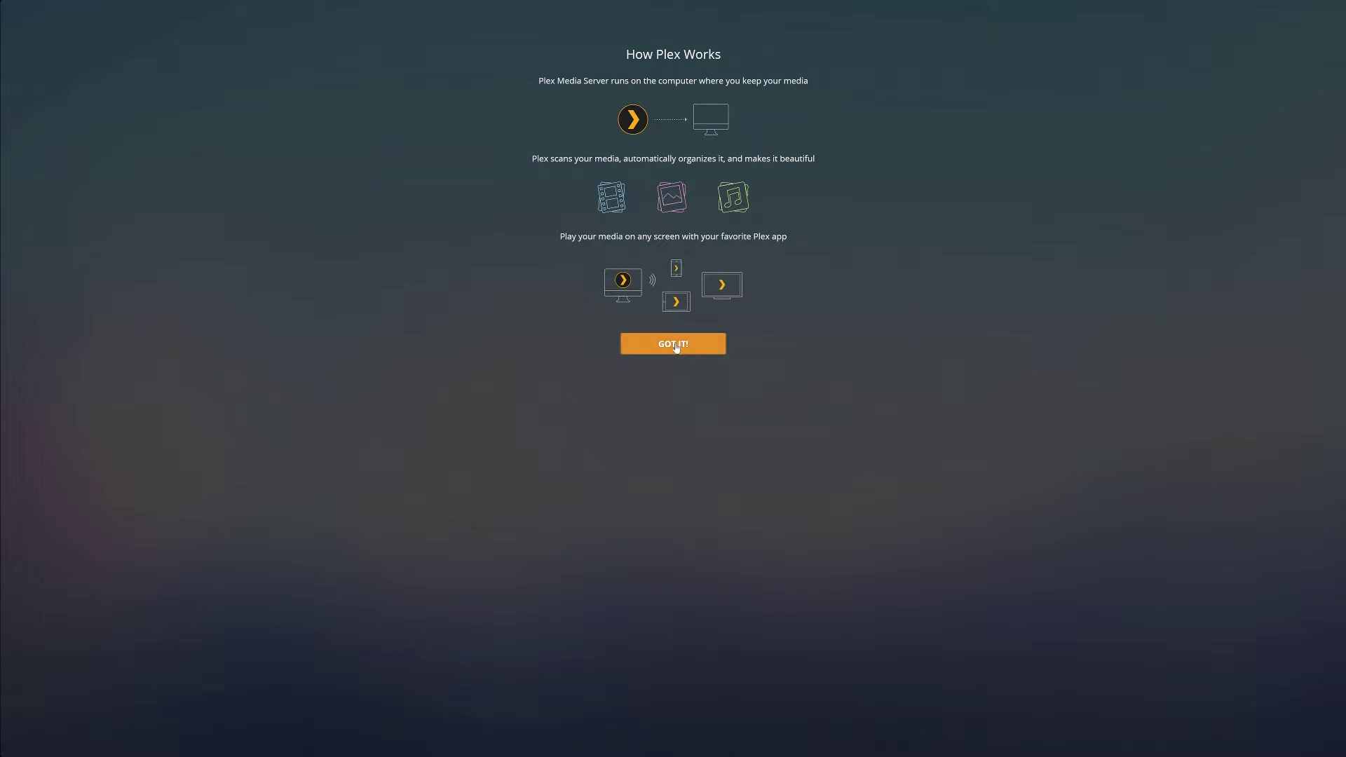
- Dismiss the introduction and rename the server from 'SHIELD Android TV' to 'SHIELD Bedroom'
{"action": "left_click", "coordinate": [671, 345]}
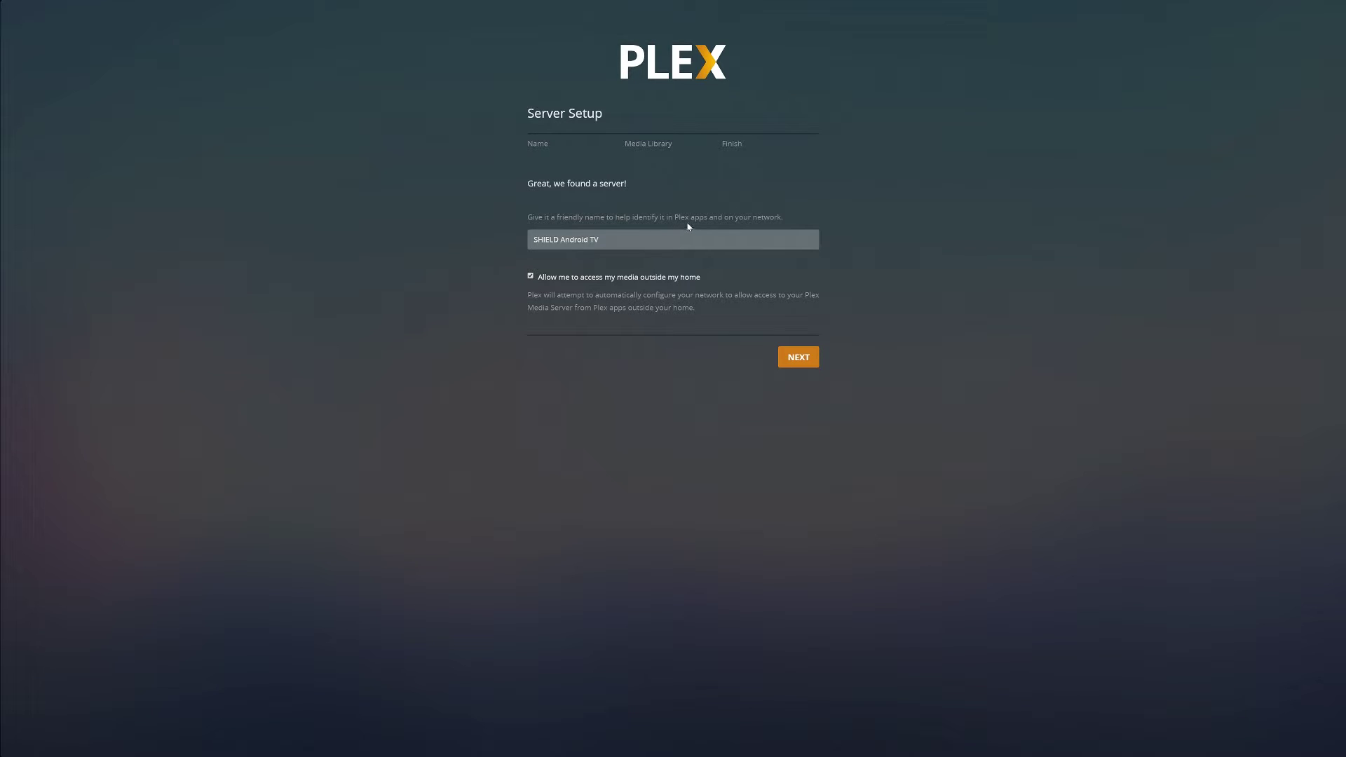
{"action": "left_click", "coordinate": [600, 238]}
{"action": "key", "text": "shift+Left"}
{"action": "key", "text": "shift+Left"}
{"action": "key", "text": "shift+Left"}
{"action": "type", "text": "Bedroom"}
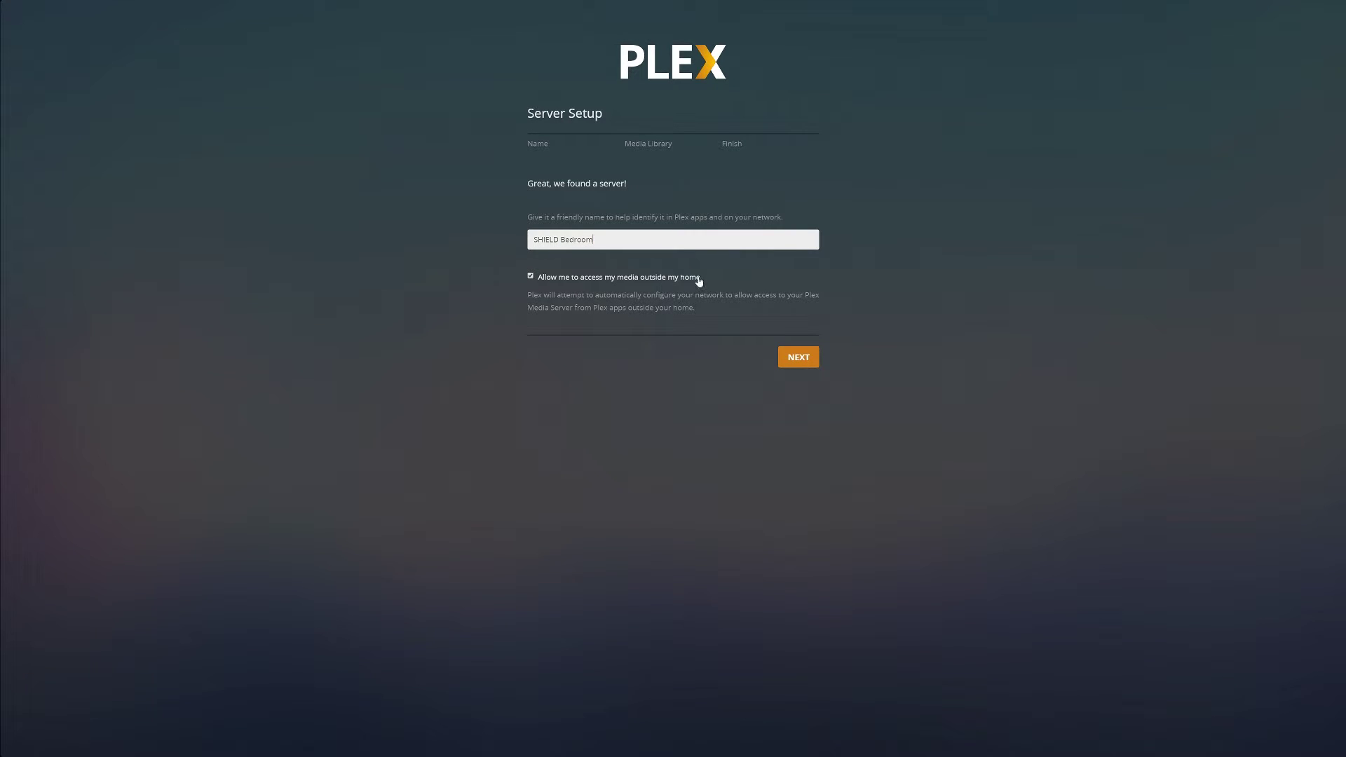
{"action": "left_click", "coordinate": [794, 358]}
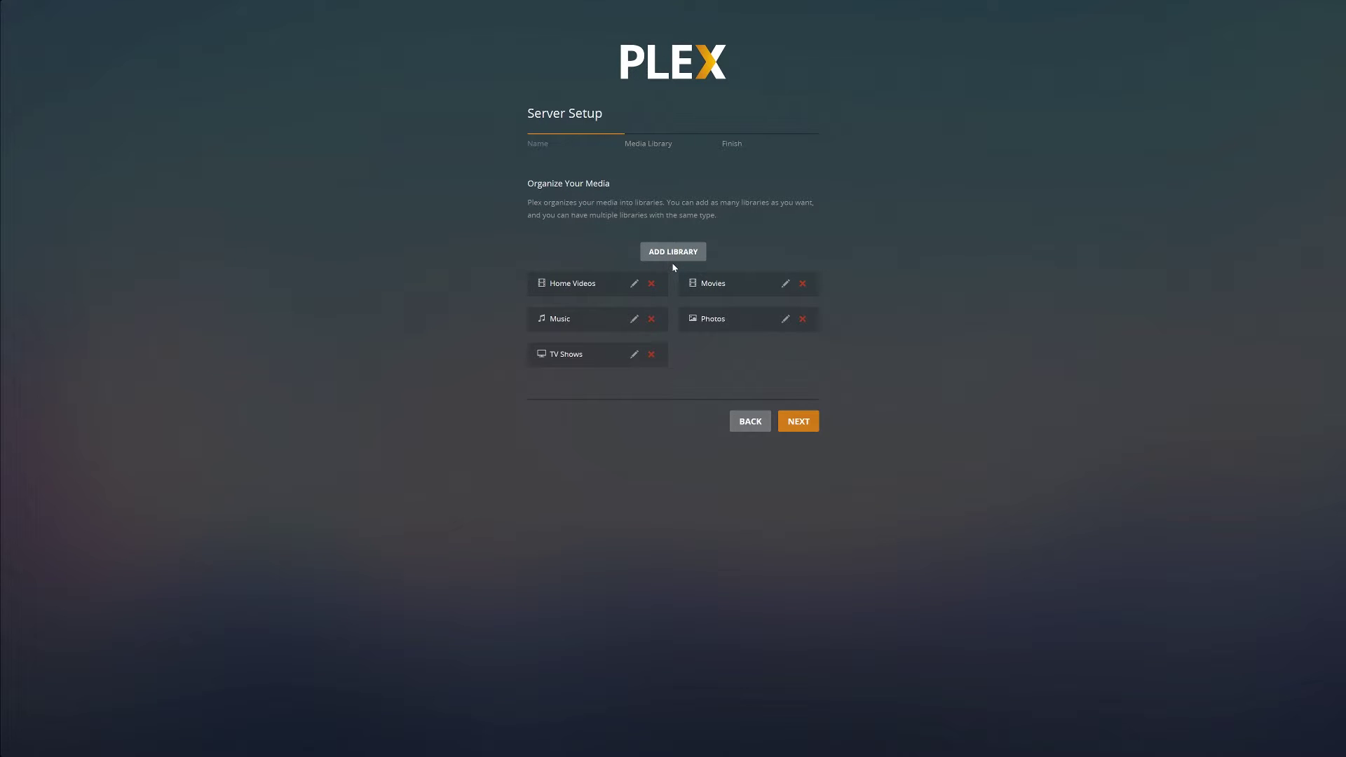
- Keep the five default libraries, finish server setup, and go to the server Settings
{"action": "left_click", "coordinate": [800, 423]}
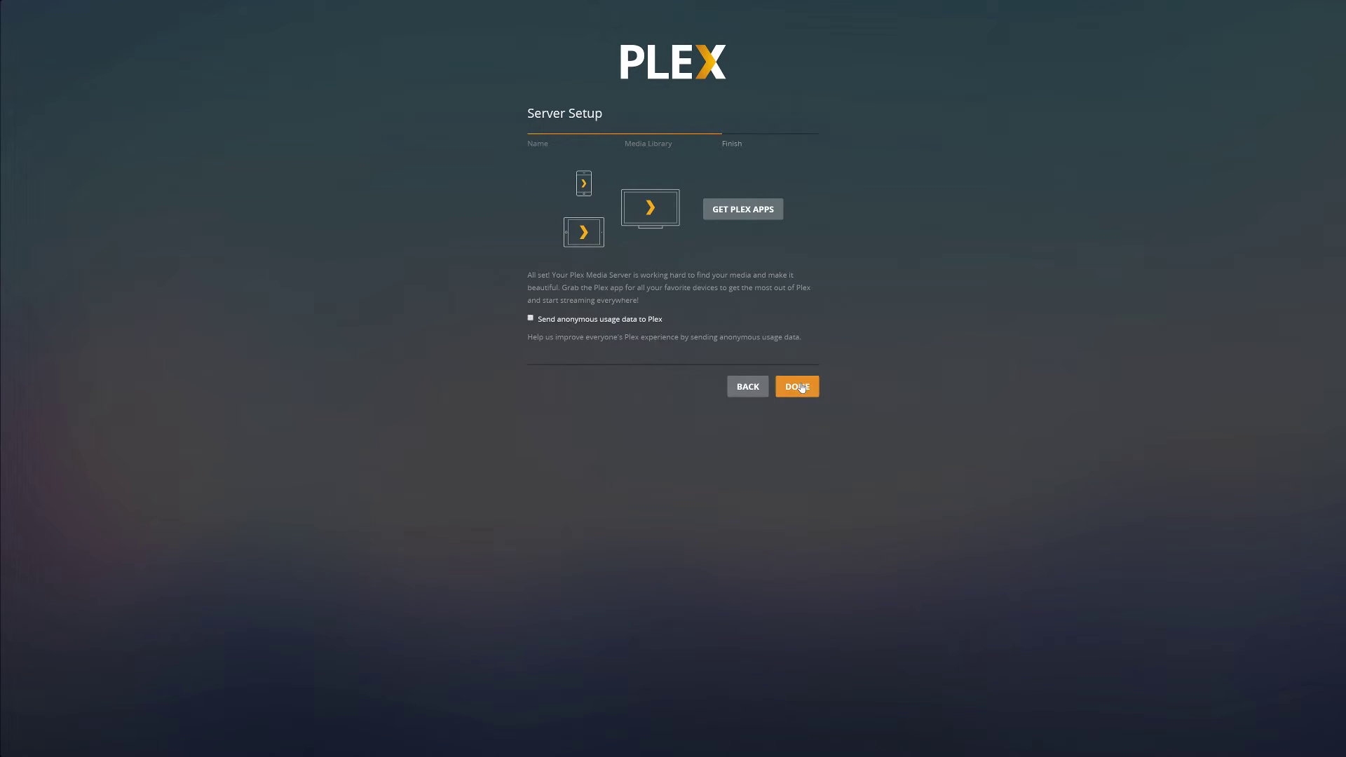
{"action": "left_click", "coordinate": [801, 388]}
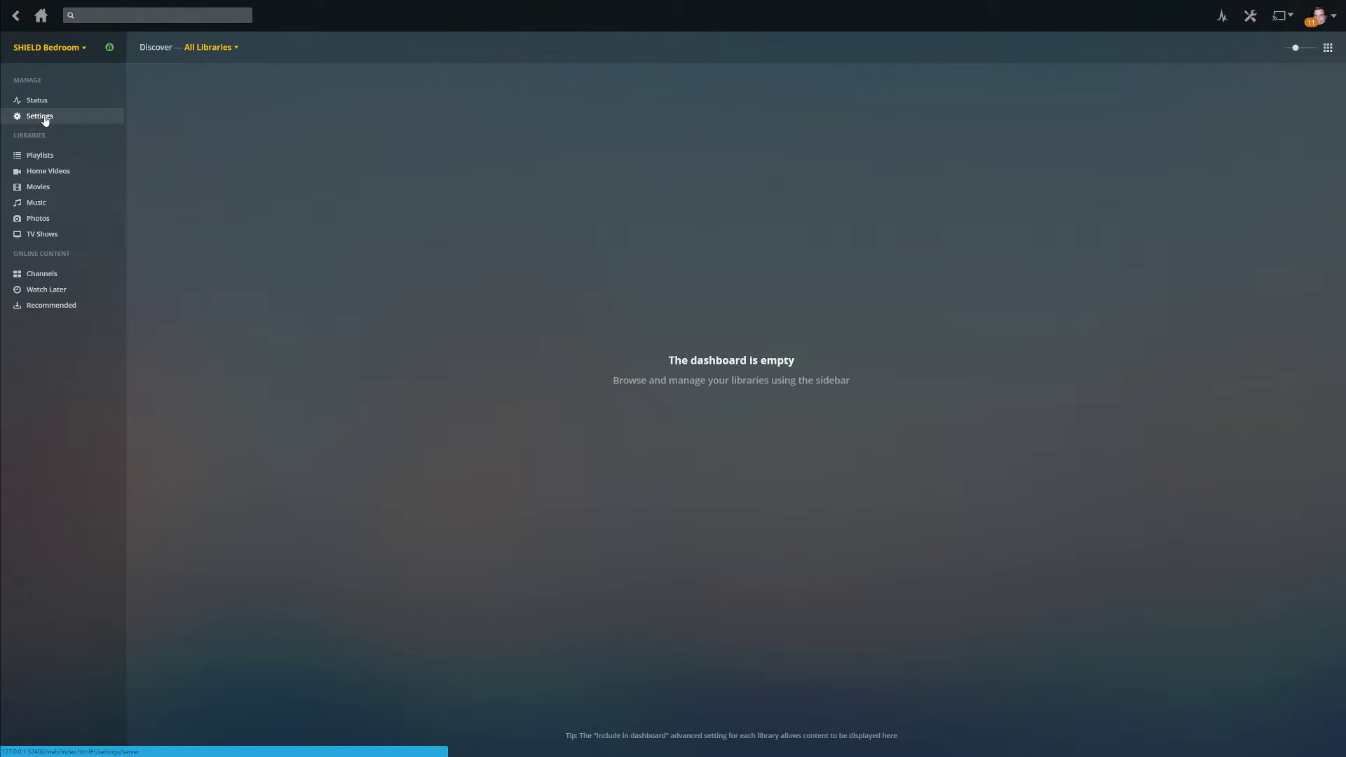
{"action": "left_click", "coordinate": [44, 118]}
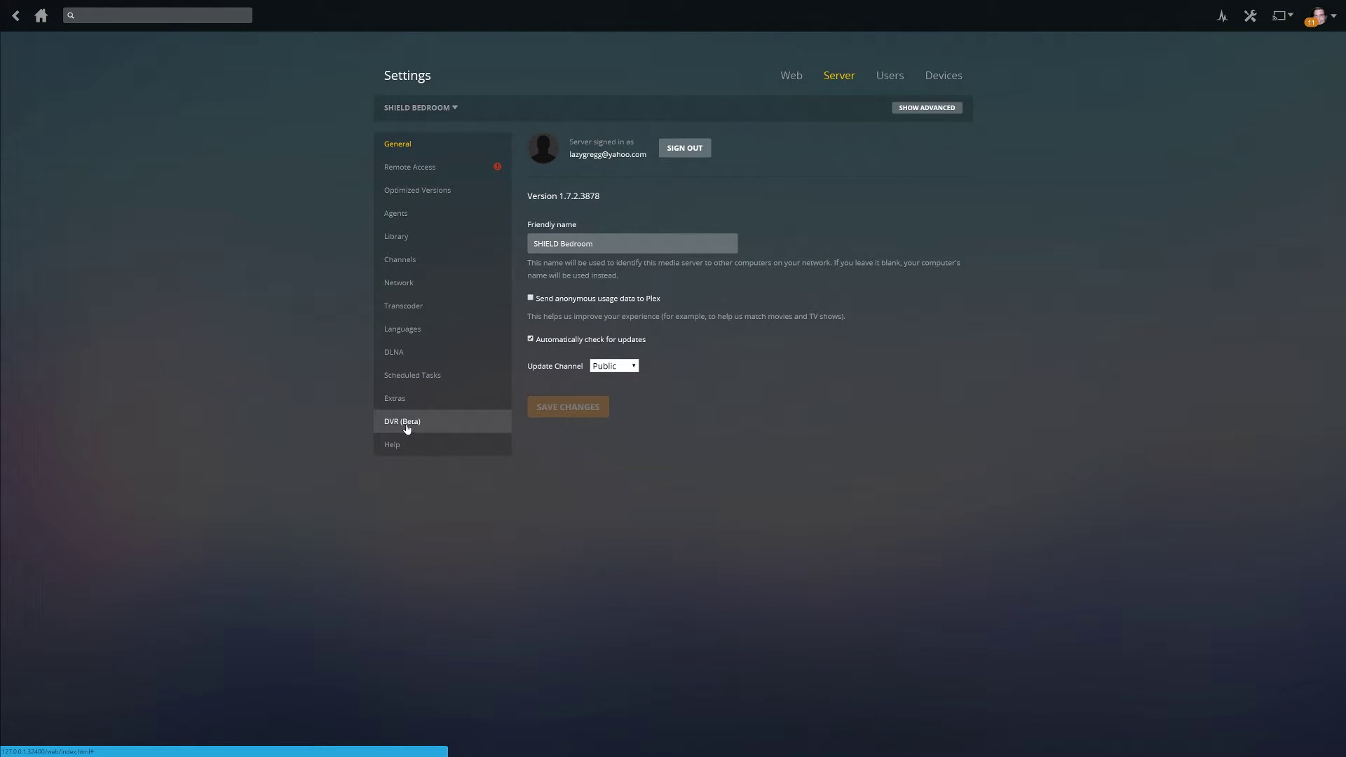
- Start Plex DVR setup under DVR (Beta) with the HDHomeRun CONNECT, accepting its 27 channels
{"action": "left_click", "coordinate": [405, 426]}
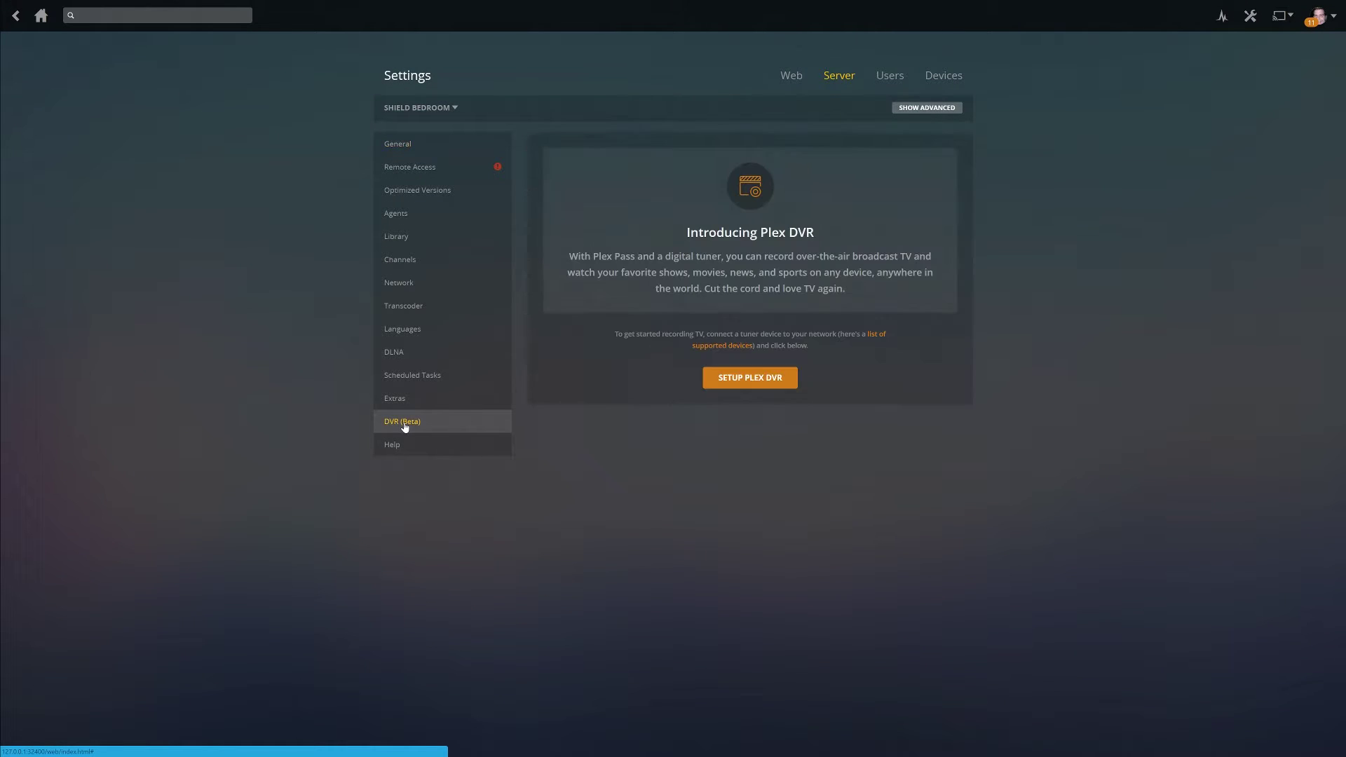
{"action": "left_click", "coordinate": [755, 384]}
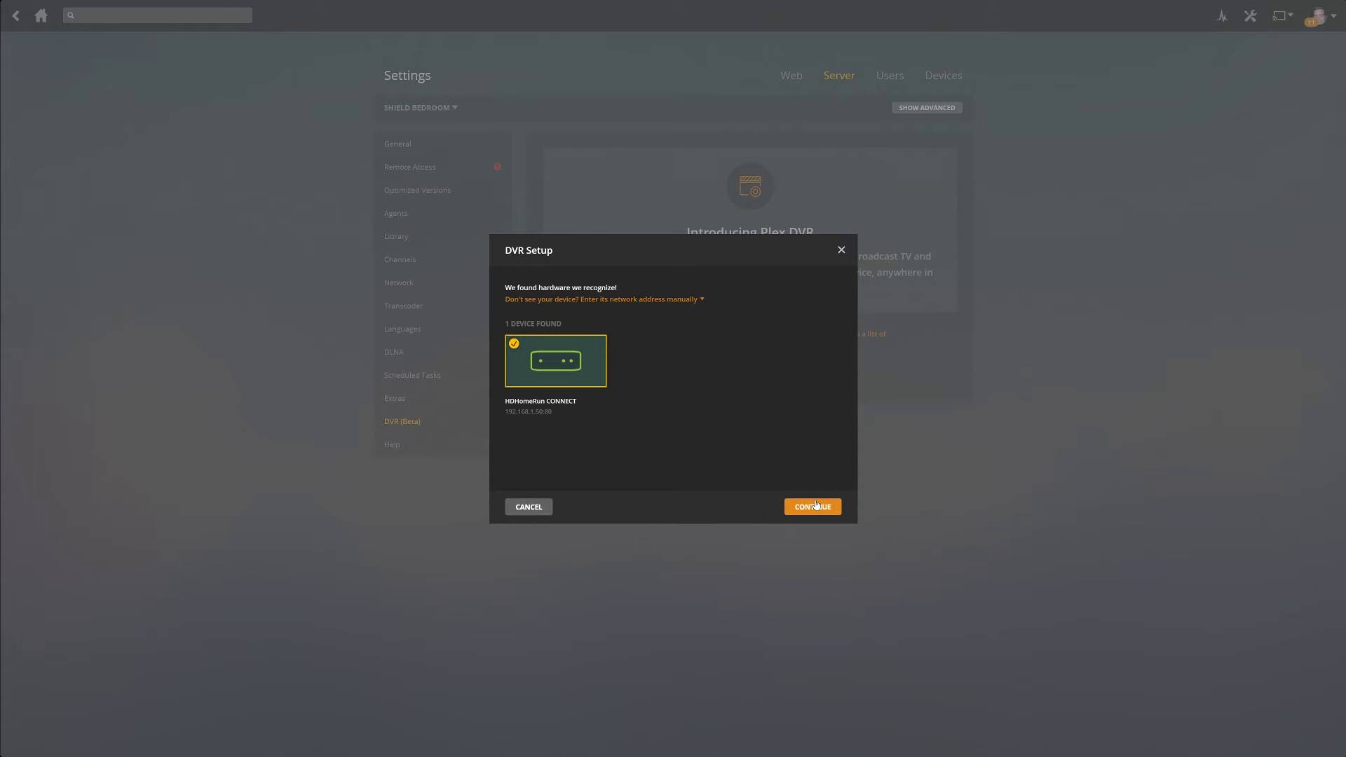
{"action": "left_click", "coordinate": [815, 505]}
{"action": "mouse_move", "coordinate": [839, 344]}
{"action": "left_mouse_down"}
{"action": "mouse_move", "coordinate": [850, 439]}
{"action": "mouse_move", "coordinate": [841, 398]}
{"action": "left_mouse_up"}
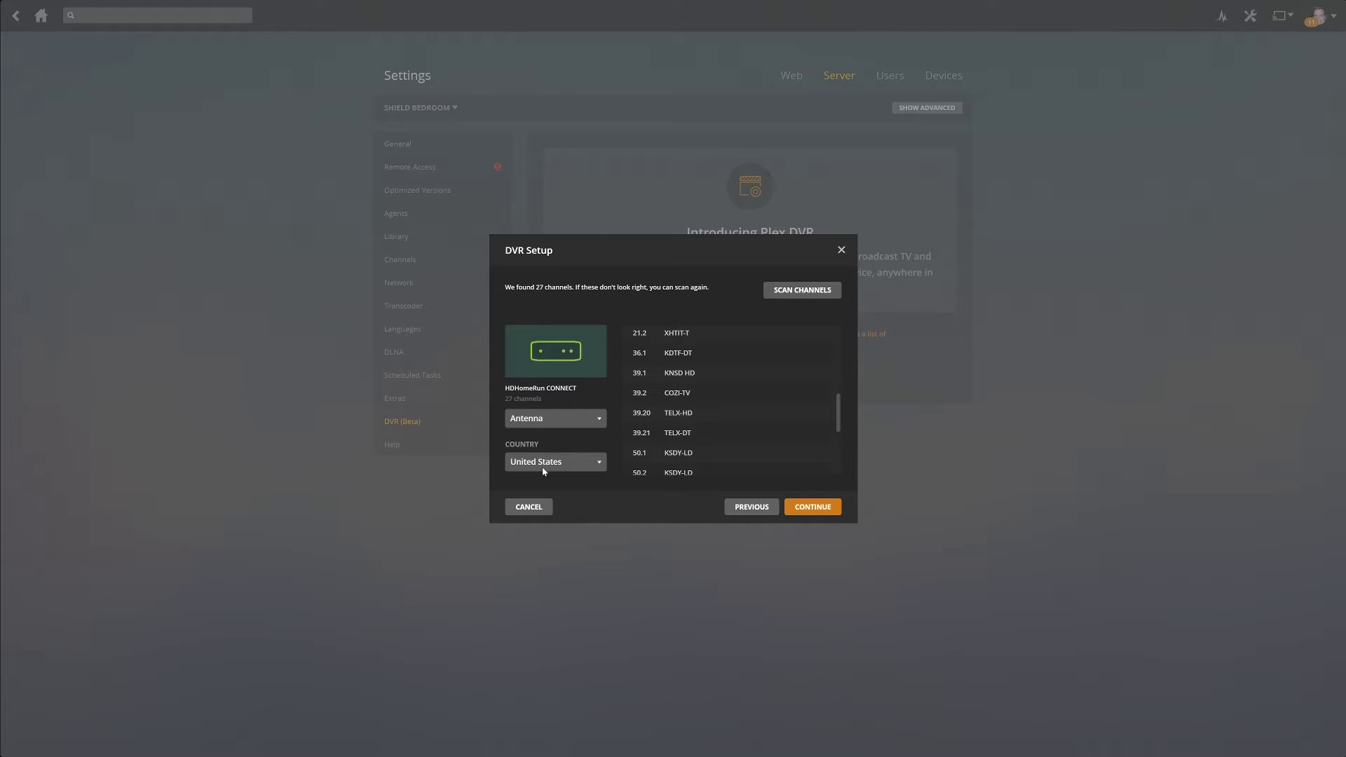
{"action": "left_click", "coordinate": [802, 507]}
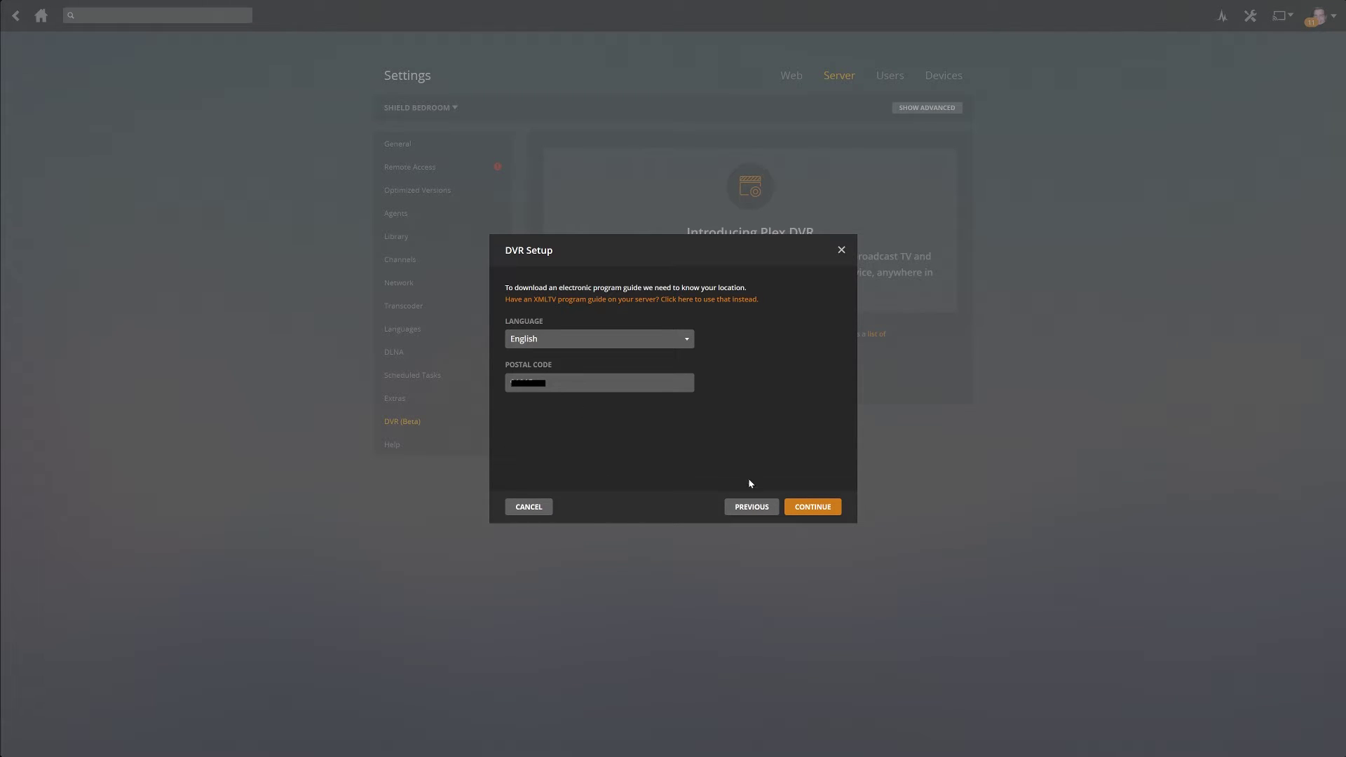
- Confirm the guide location and keep Local Over the Air channel mapping, with 6.1 on 6.1 XETVDT
{"action": "left_click", "coordinate": [802, 513]}
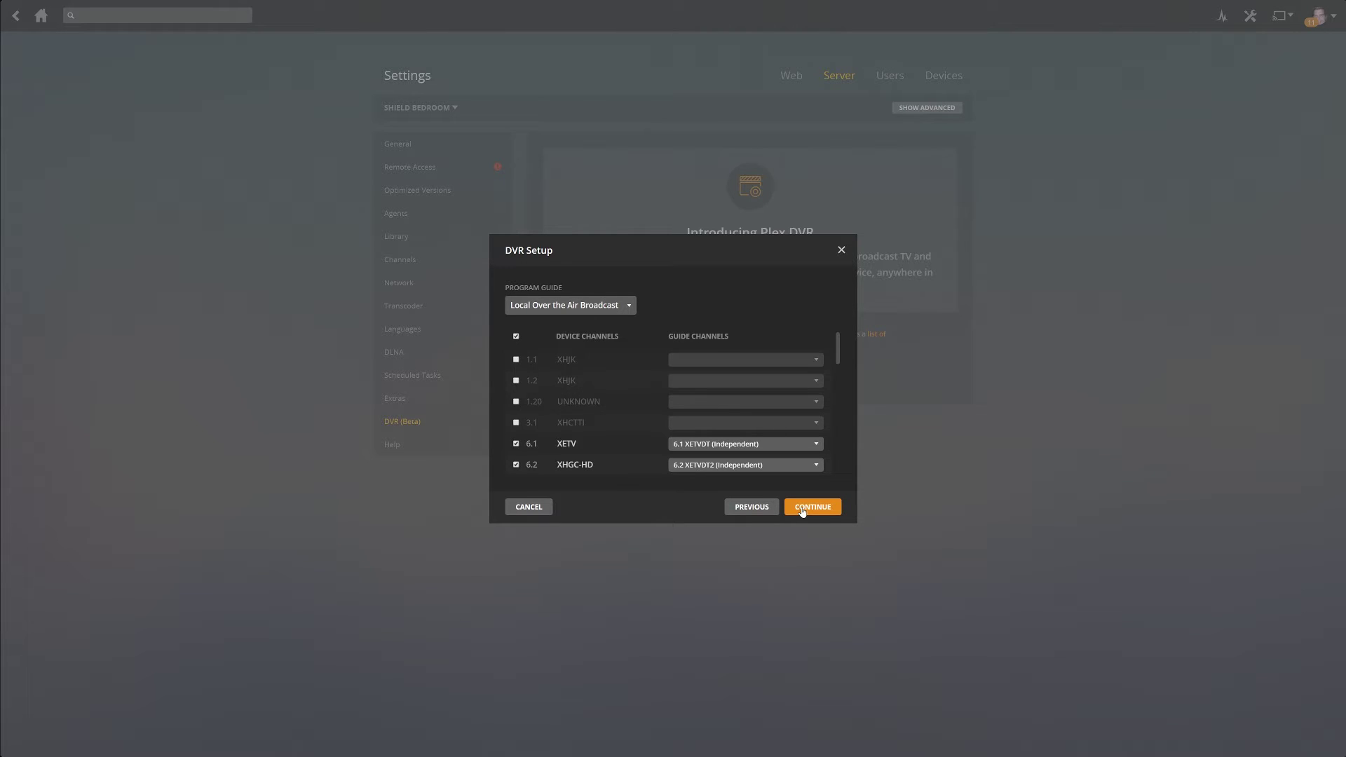
{"action": "left_click", "coordinate": [816, 447]}
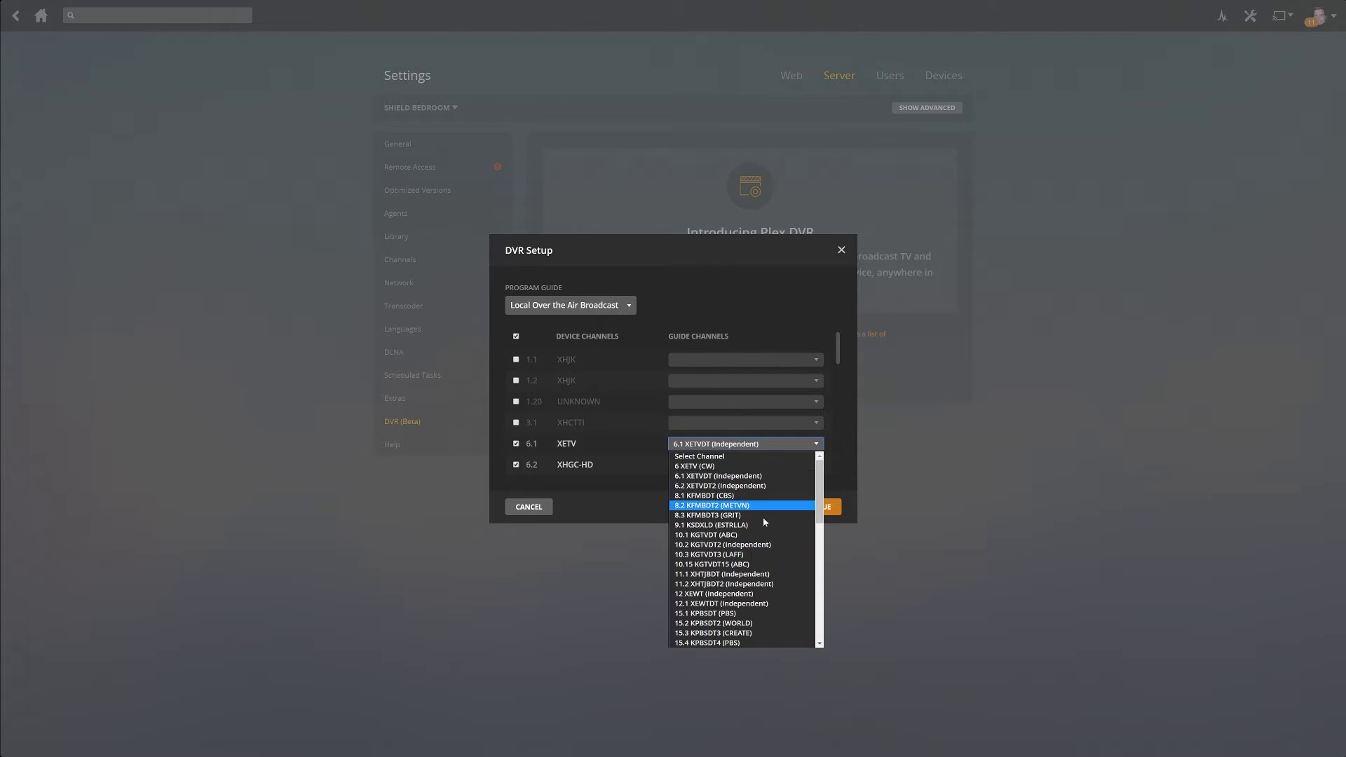
{"action": "left_click", "coordinate": [617, 481]}
{"action": "left_click_drag", "start_coordinate": [838, 351], "coordinate": [851, 468]}
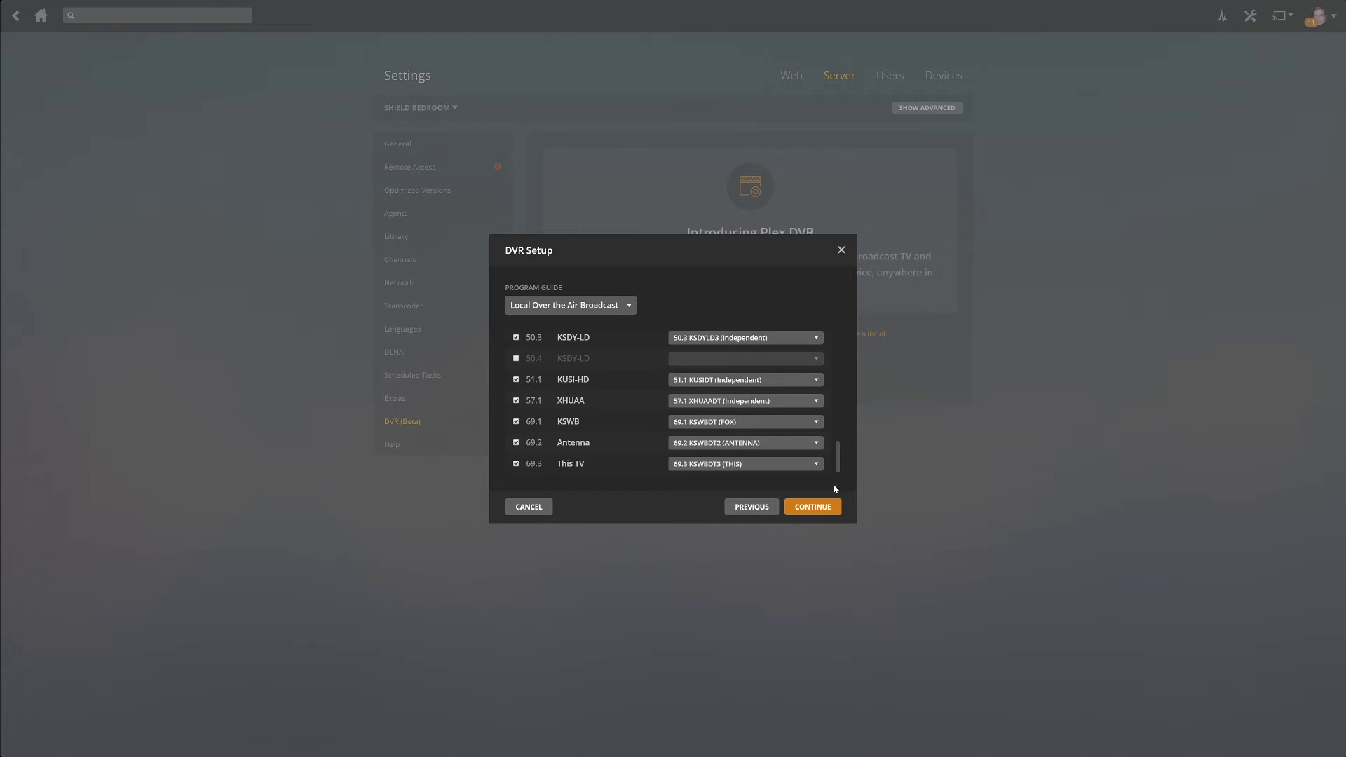
{"action": "left_click", "coordinate": [819, 507]}
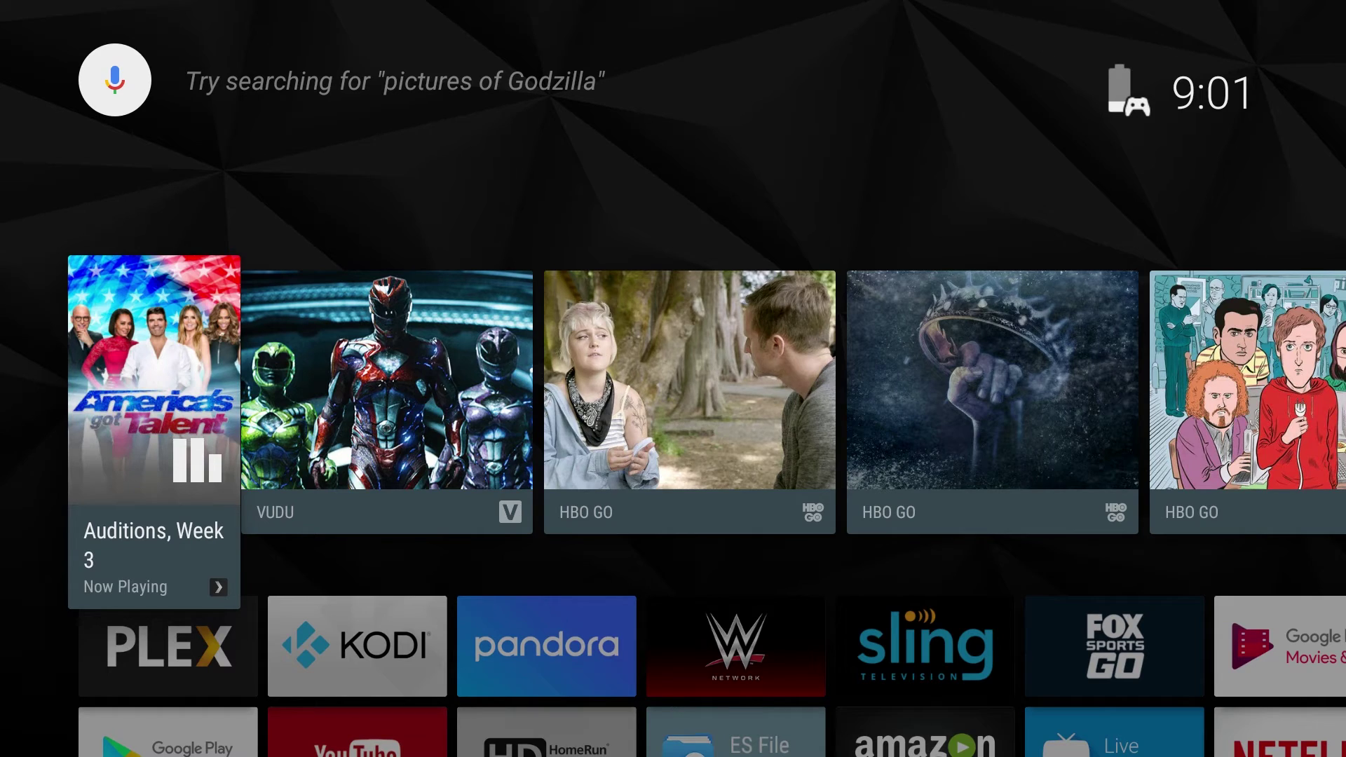
- Launch Plex from the Android TV home screen and open Live TV's Program Guide
{"action": "key", "text": "Down"}
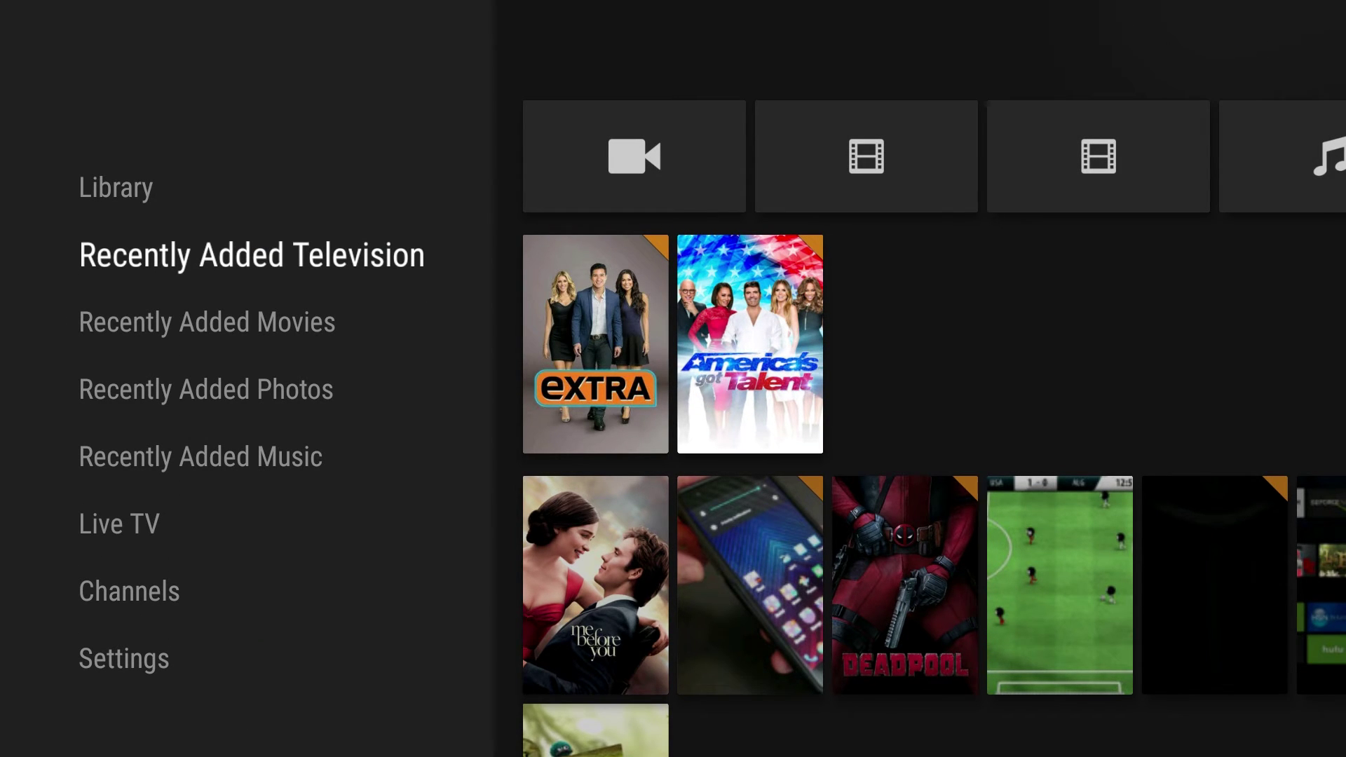
{"action": "key", "text": "Down"}
{"action": "key", "text": "Down"}
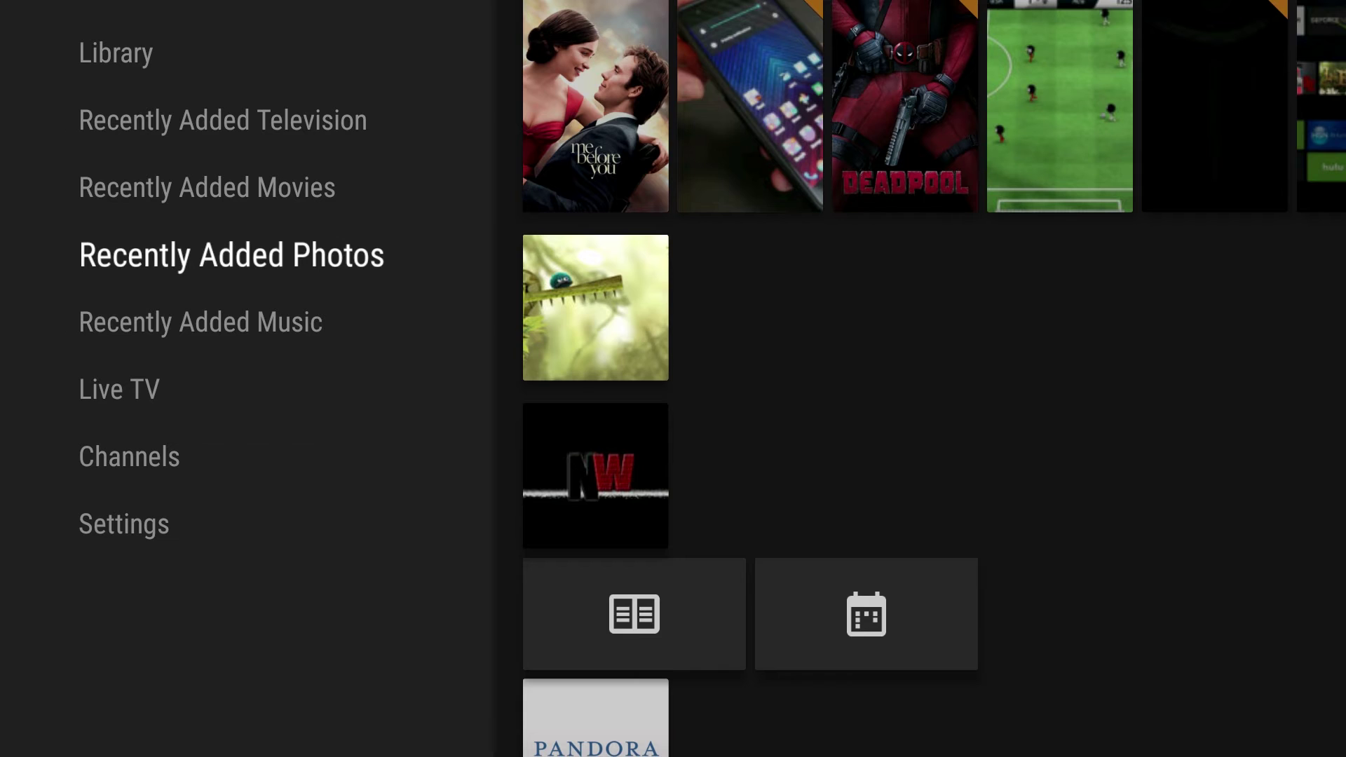
{"action": "key", "text": "Down"}
{"action": "key", "text": "Down"}
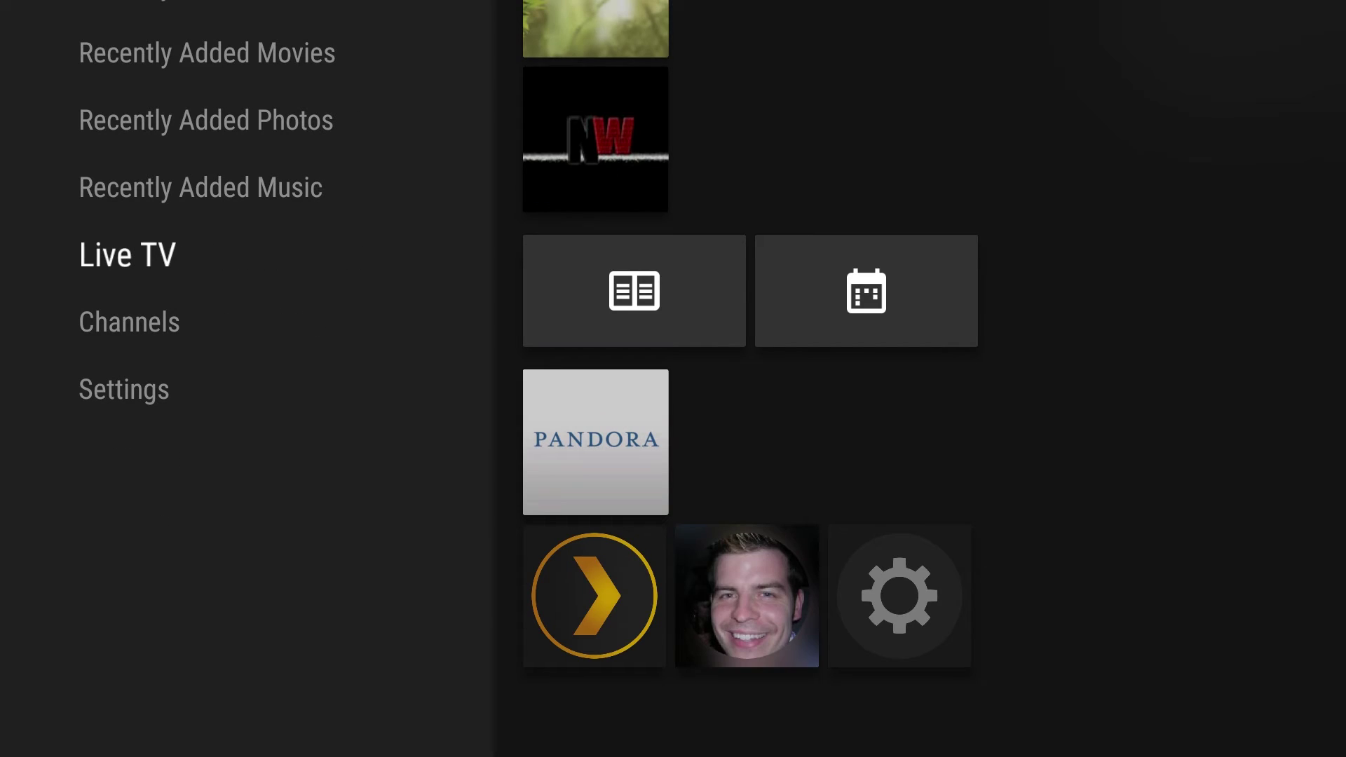
{"action": "key", "text": "Right"}
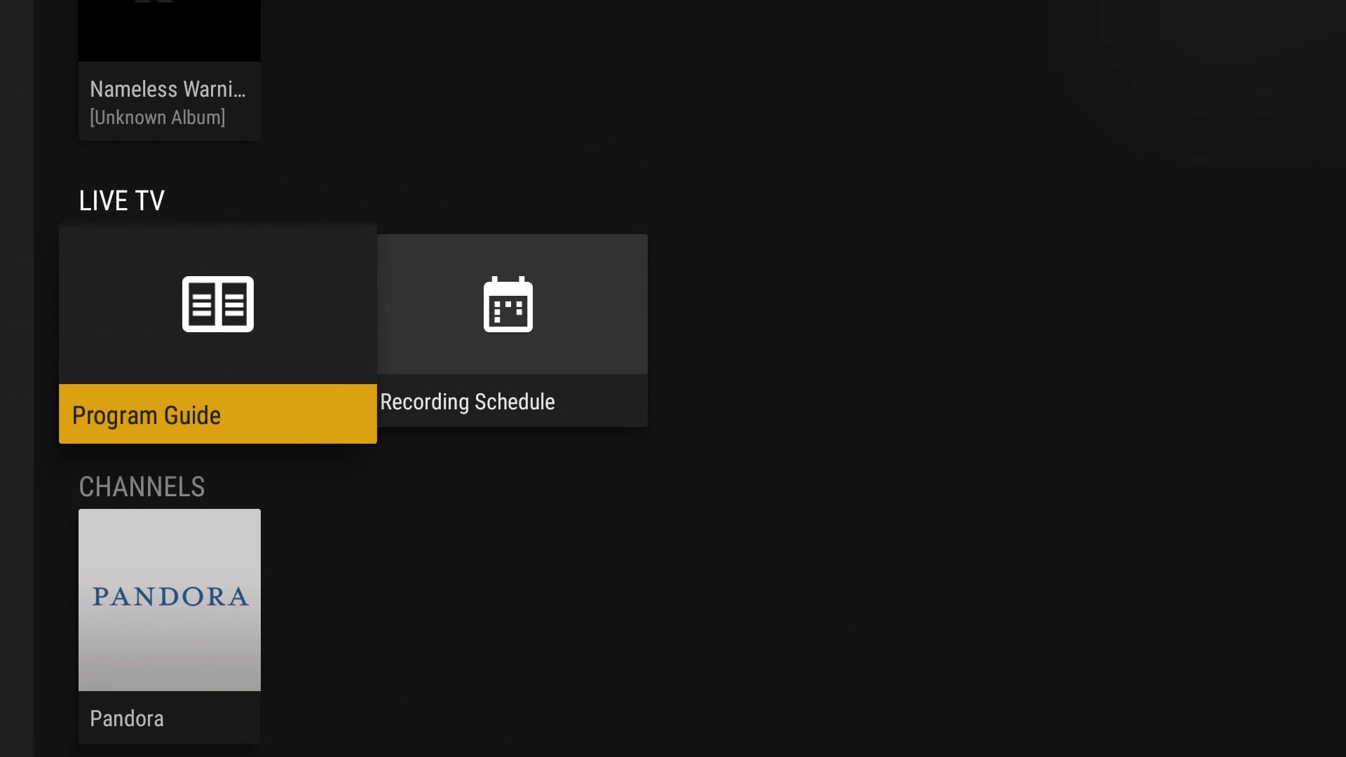
{"action": "key", "text": "Right"}
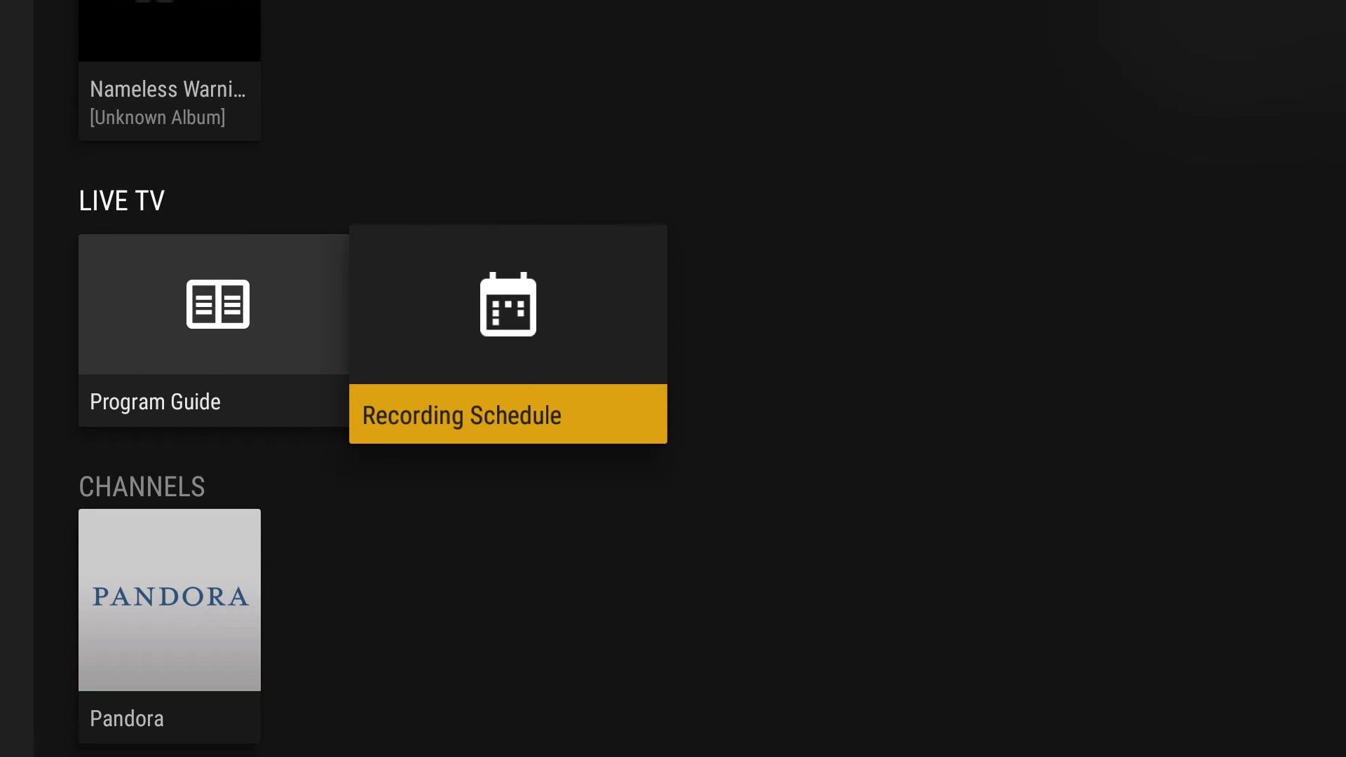
{"action": "key", "text": "Left"}
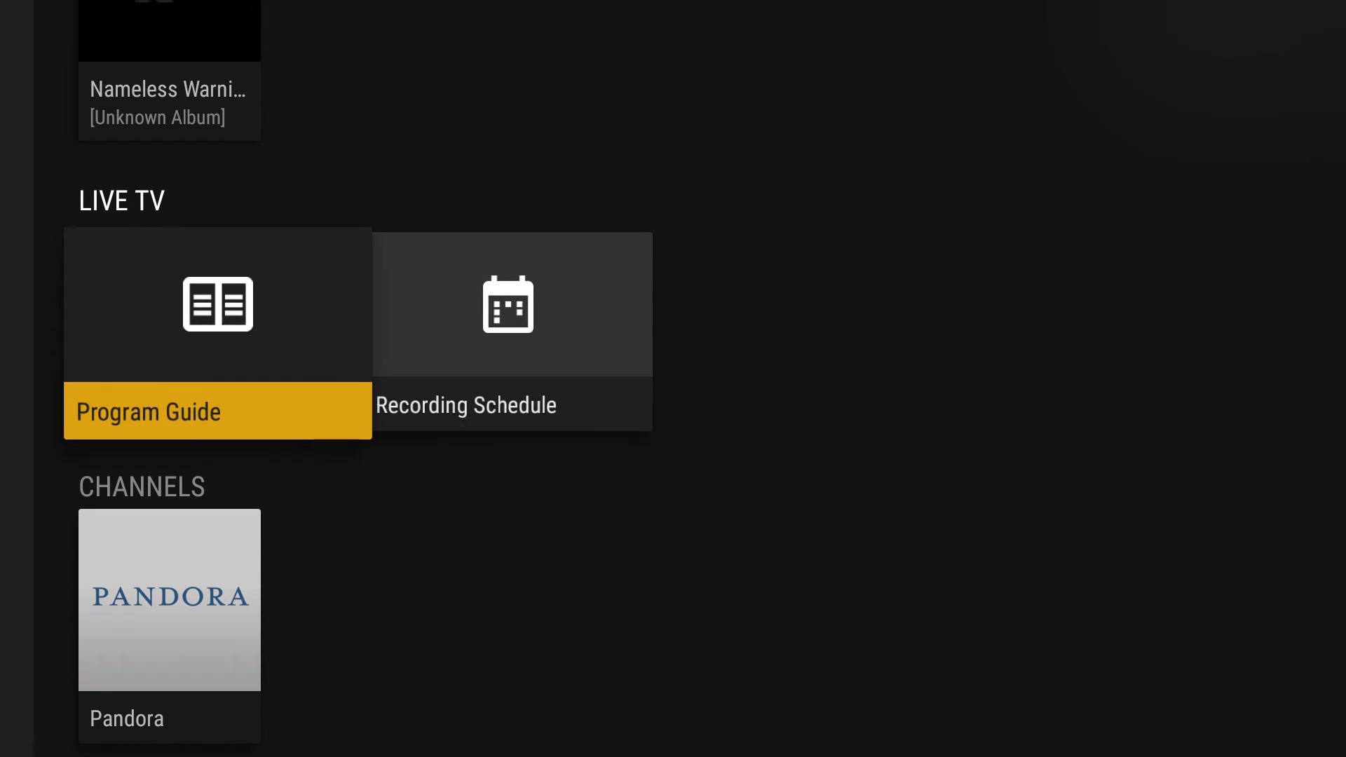
{"action": "key", "text": "Return"}
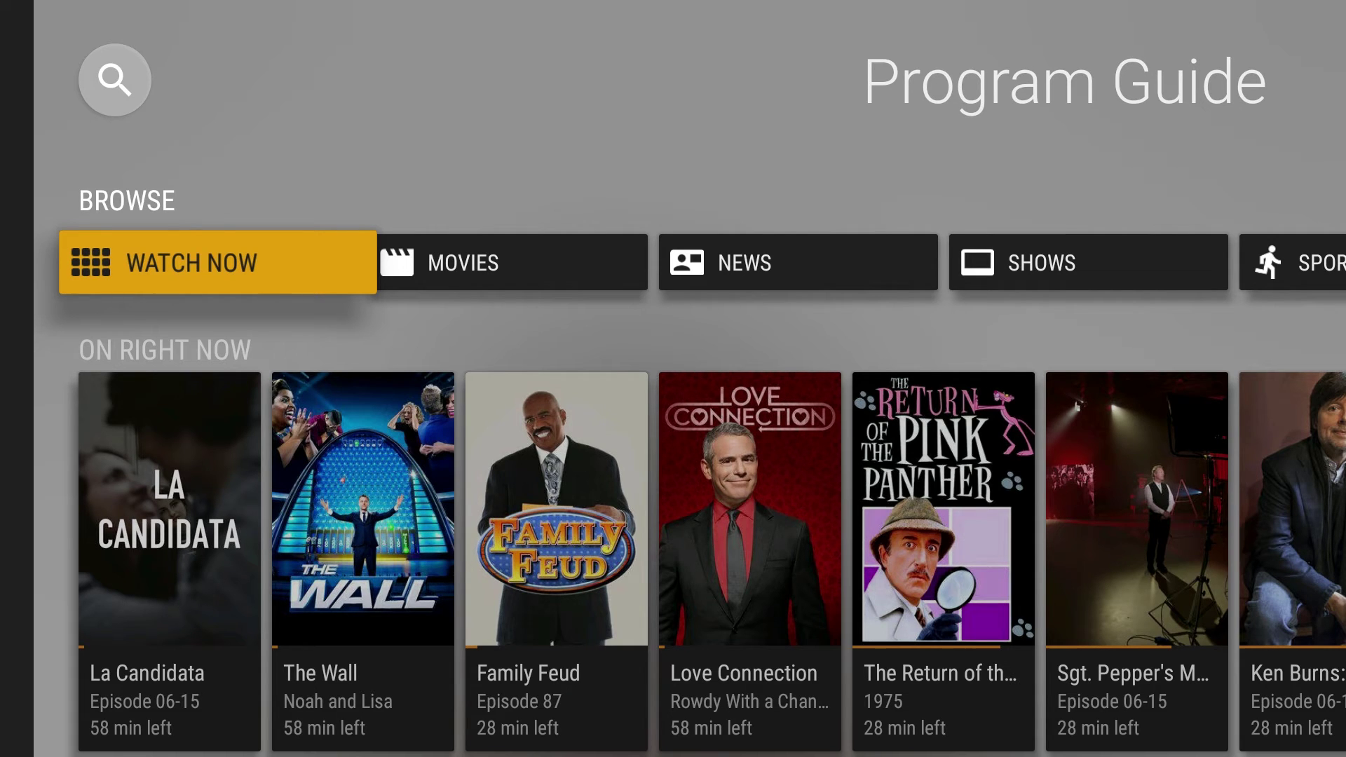
- Browse On Right Now and open Ken Burns: America's Storyteller airing on 15.2 KPBSDT2
{"action": "key", "text": "Down"}
{"action": "key", "text": "Right"}
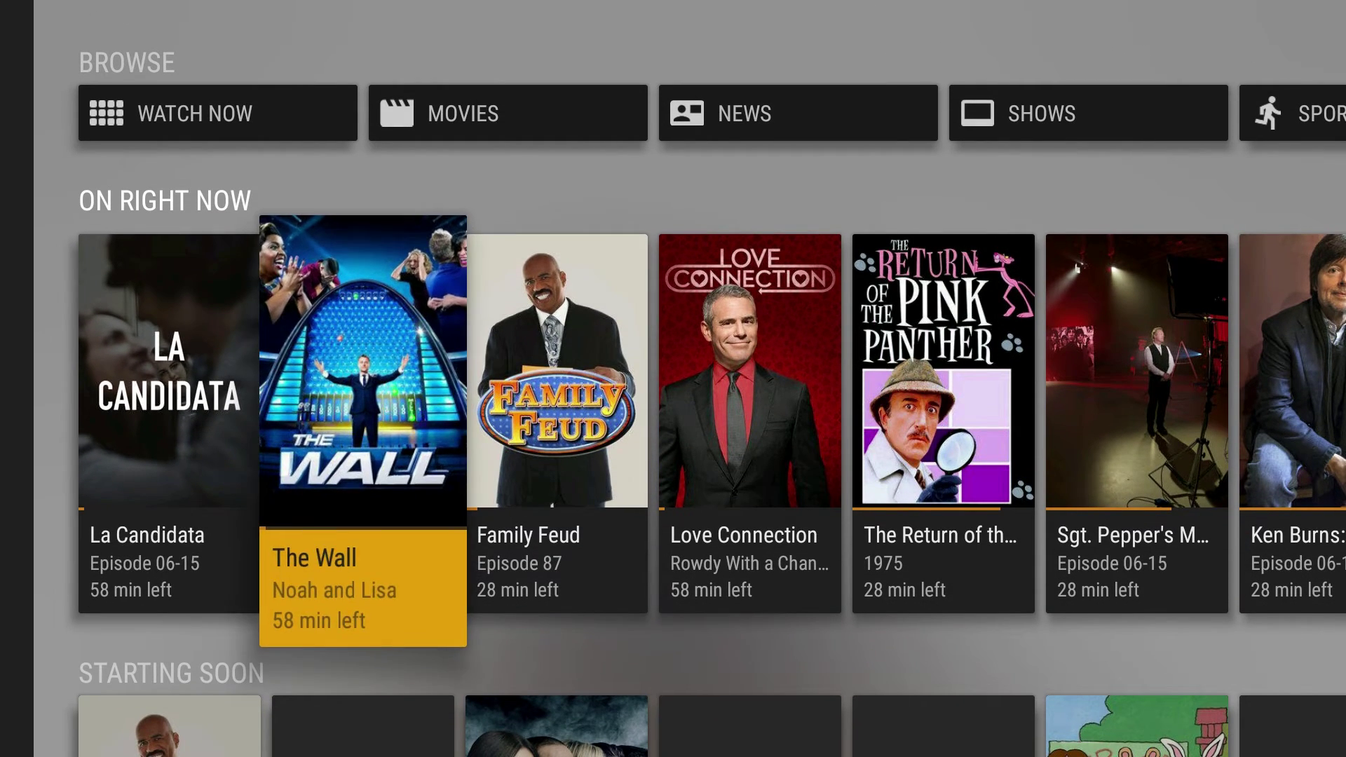
{"action": "key", "text": "Right"}
{"action": "key", "text": "Right"}
{"action": "key", "text": "Right"}
{"action": "key", "text": "Right"}
{"action": "key", "text": "Right"}
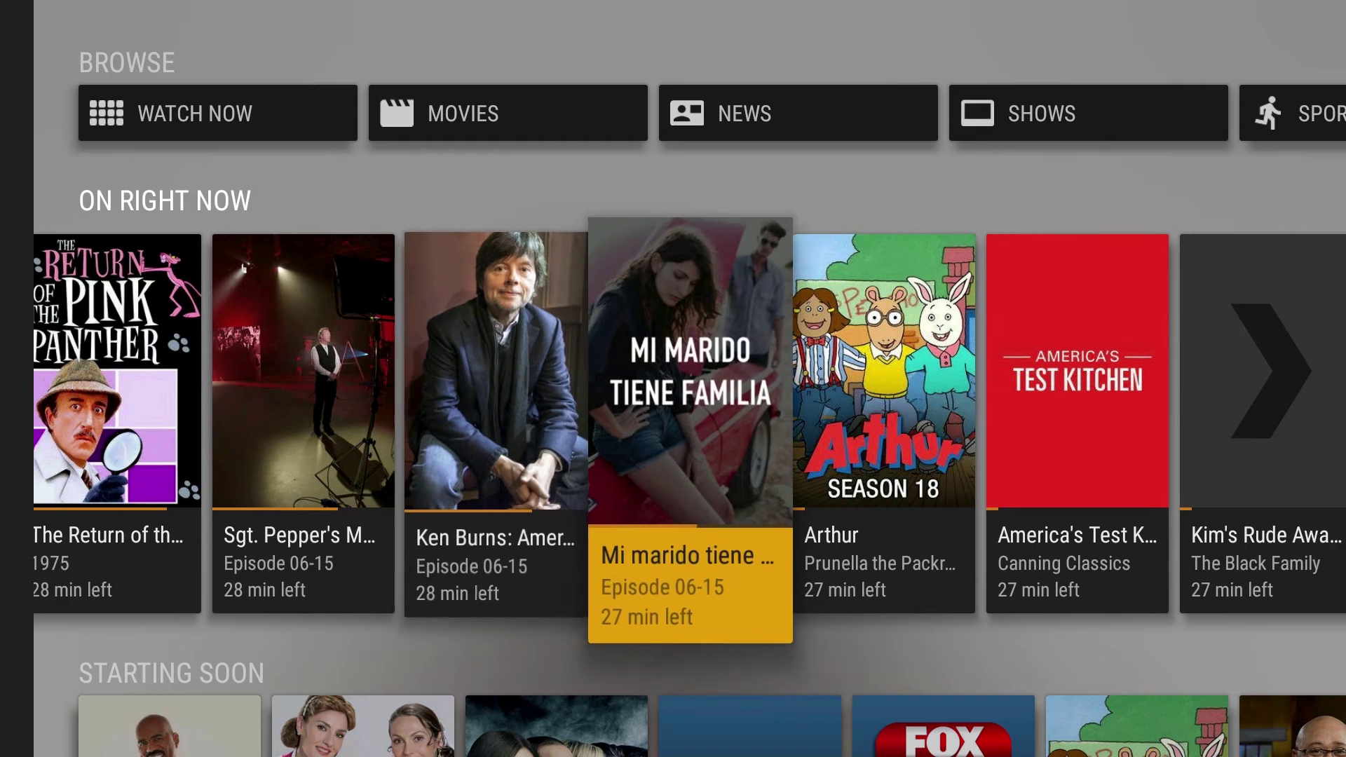
{"action": "key", "text": "Right"}
{"action": "key", "text": "Right"}
{"action": "key", "text": "Right"}
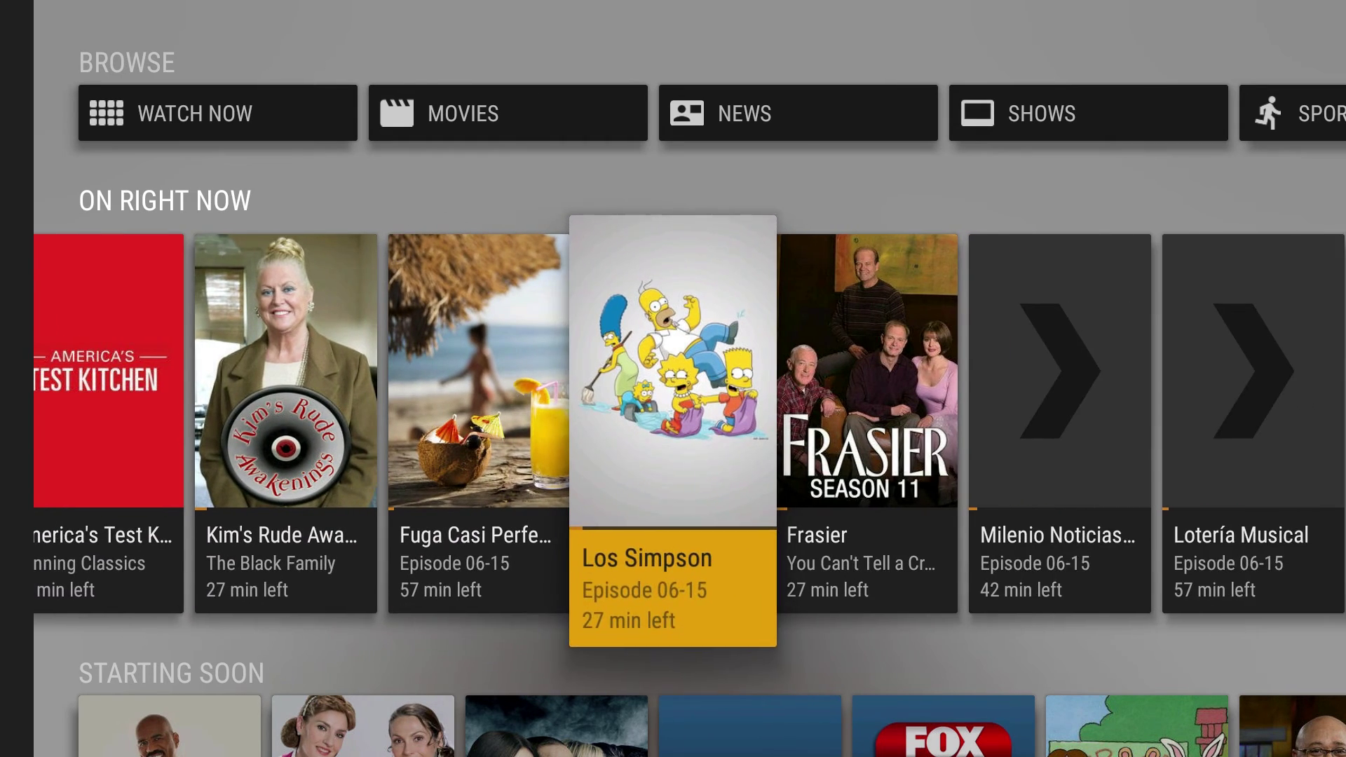
{"action": "key", "text": "Right"}
{"action": "key", "text": "Right"}
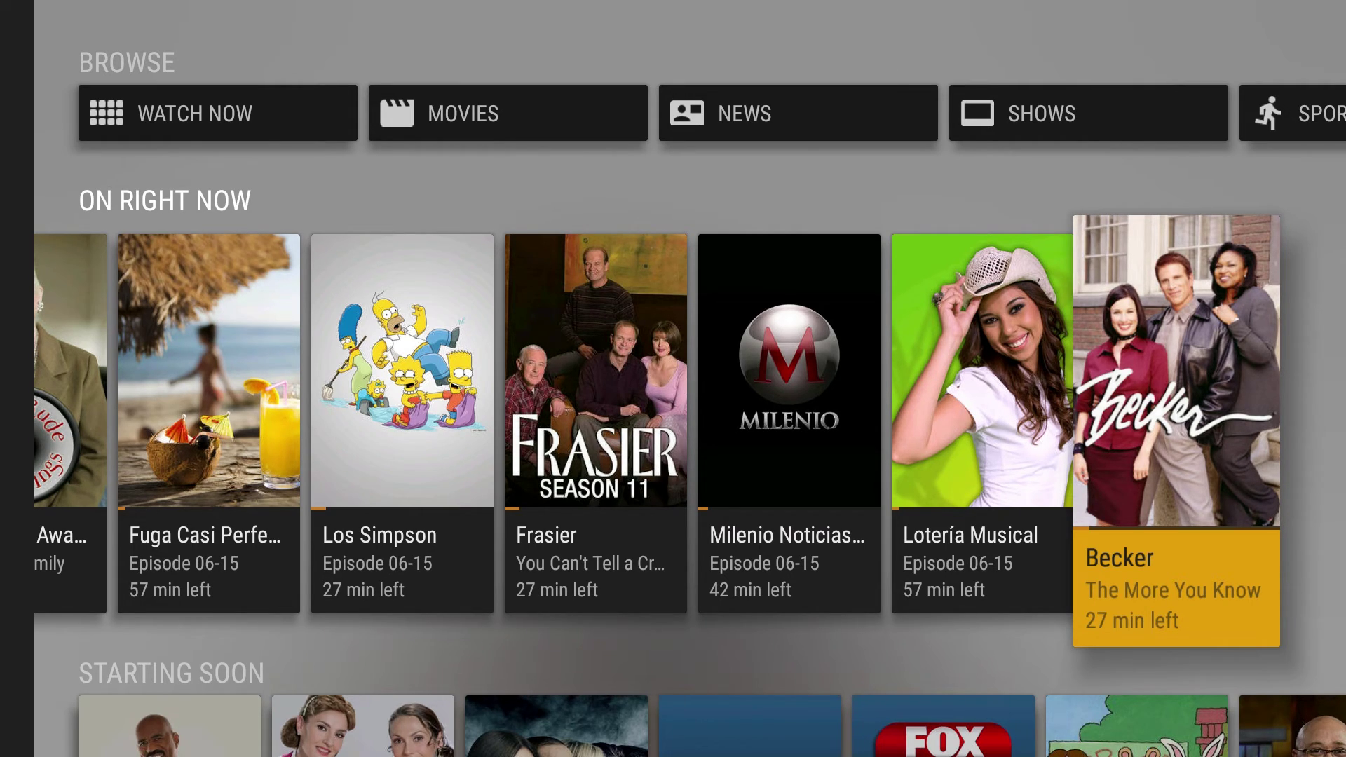
{"action": "key", "text": "Left"}
{"action": "key", "text": "Left"}
{"action": "key", "text": "Left"}
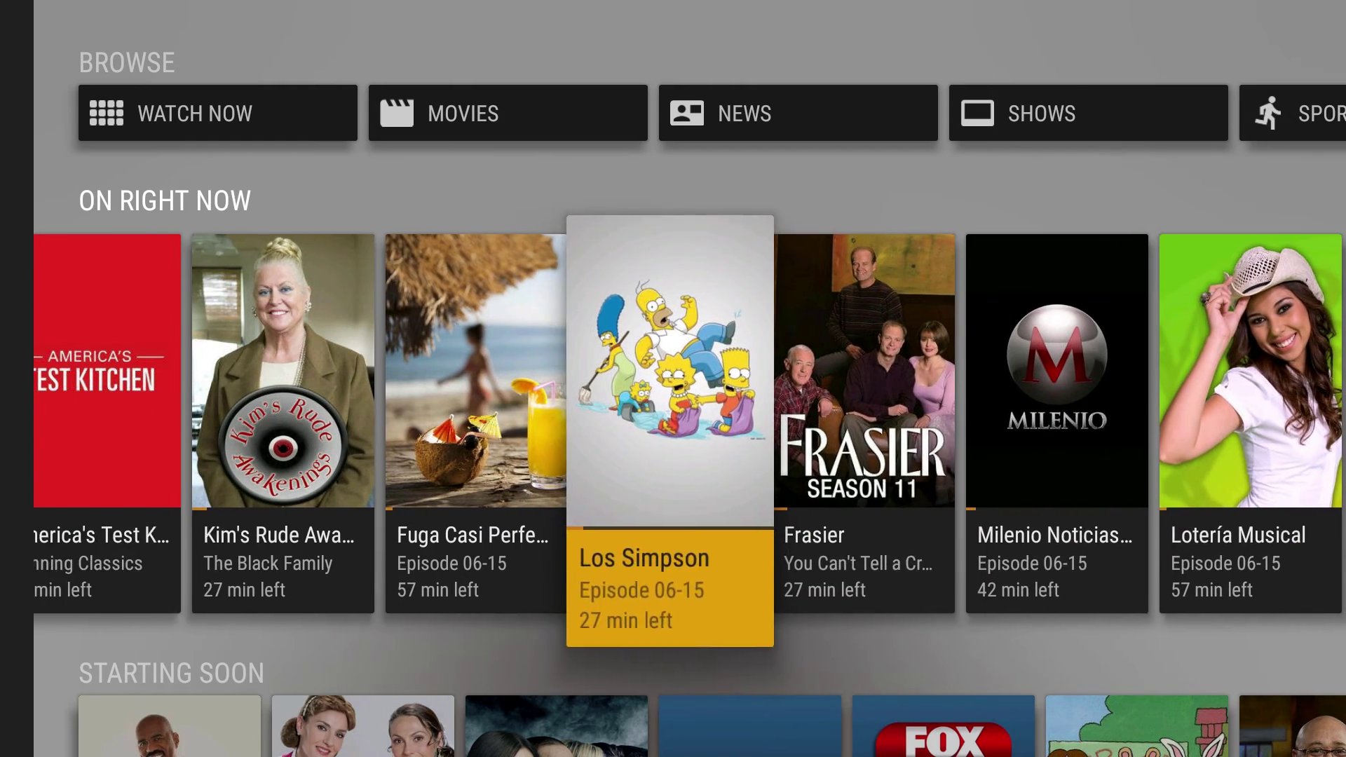
{"action": "key", "text": "Left"}
{"action": "key", "text": "Left"}
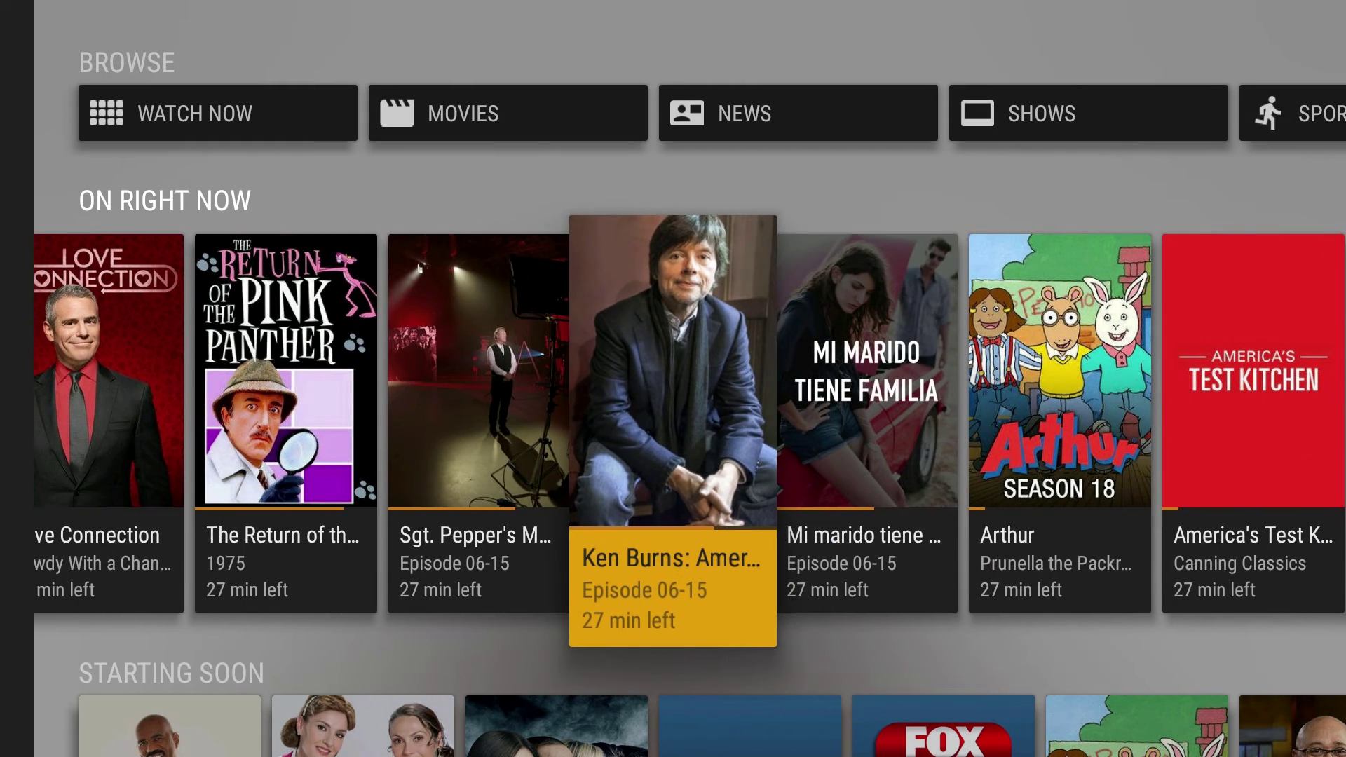
{"action": "key", "text": "Return"}
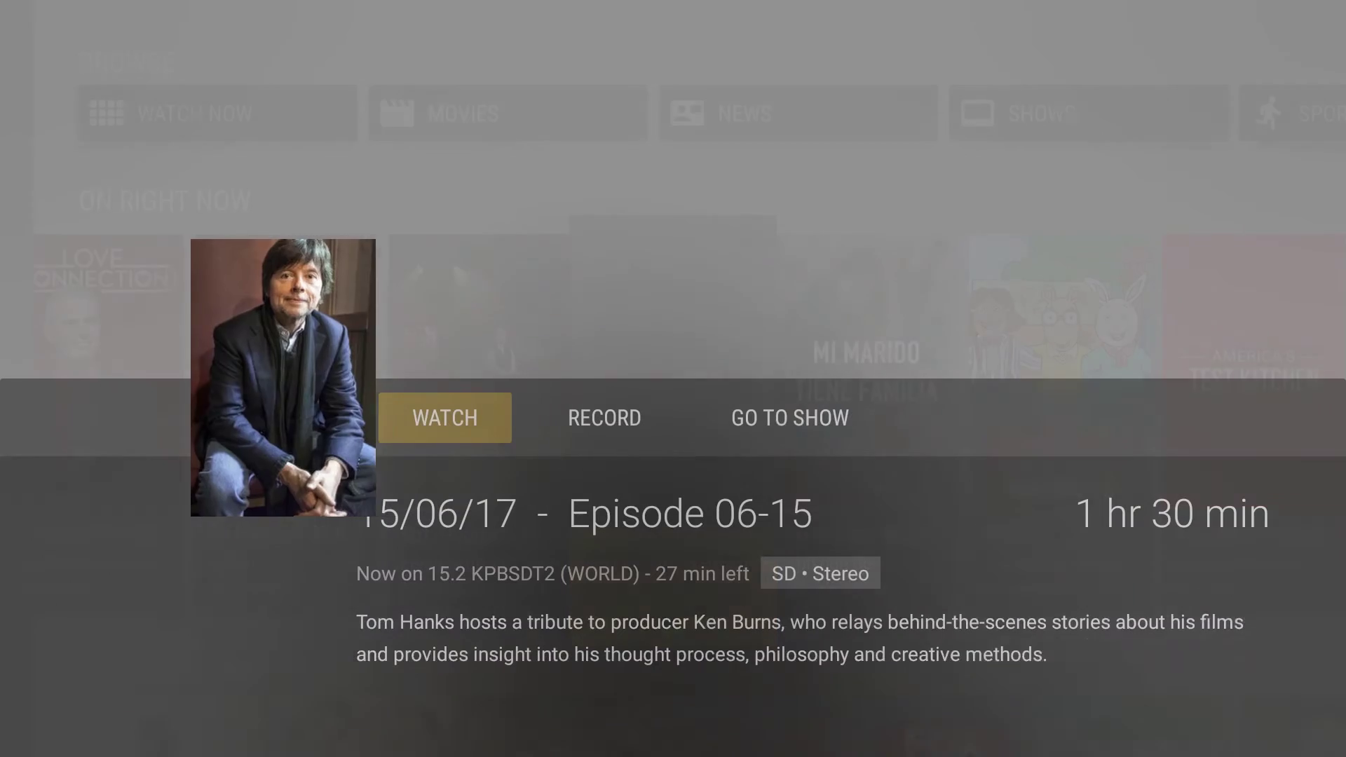
- Record the currently airing Ken Burns: America's Storyteller episode
{"action": "key", "text": "Right"}
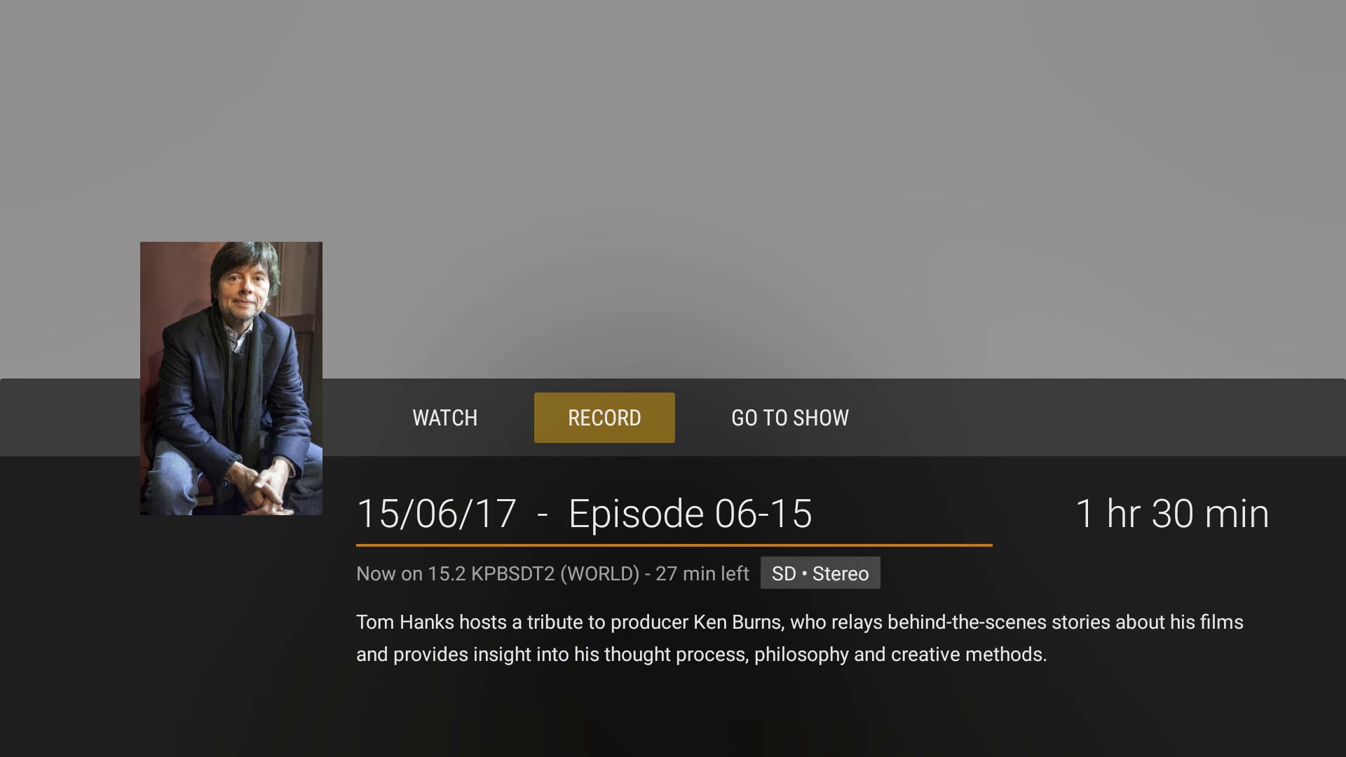
{"action": "key", "text": "Return"}
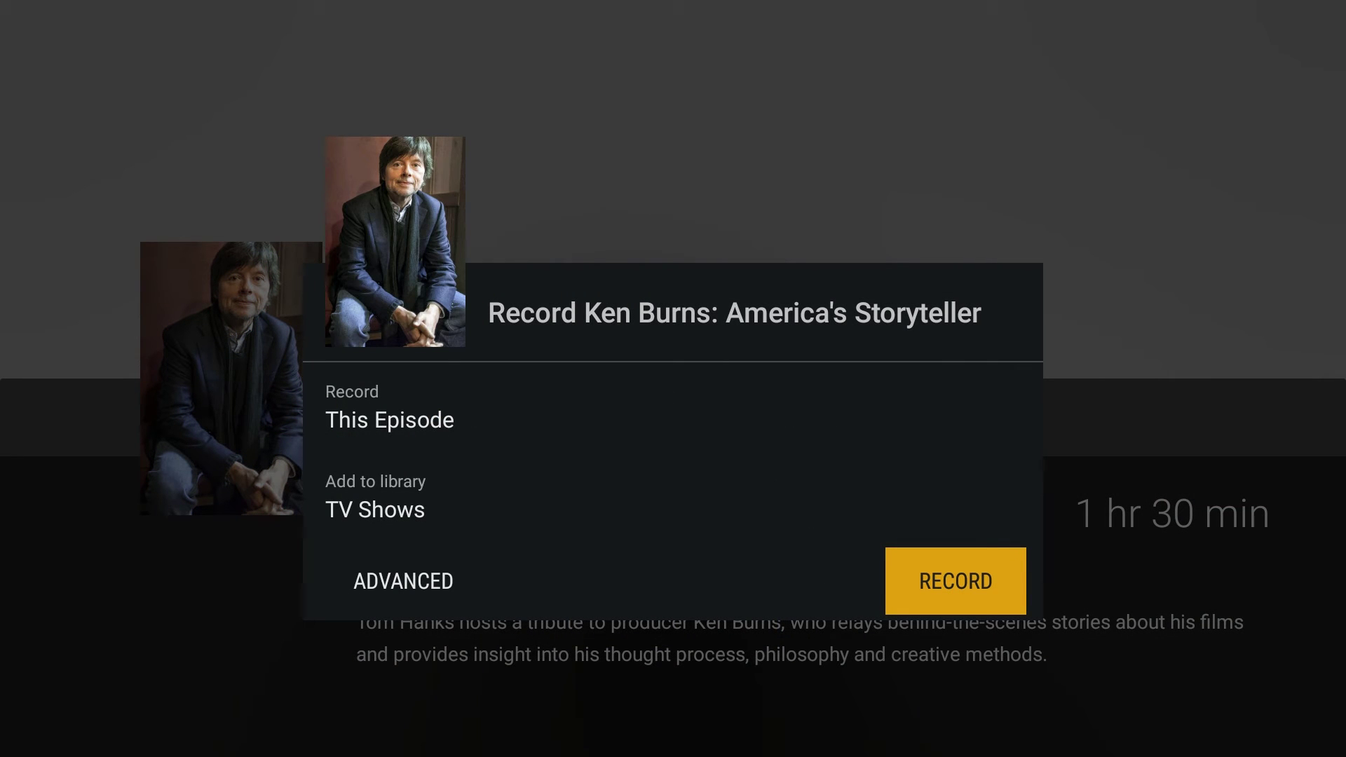
{"action": "key", "text": "Return"}
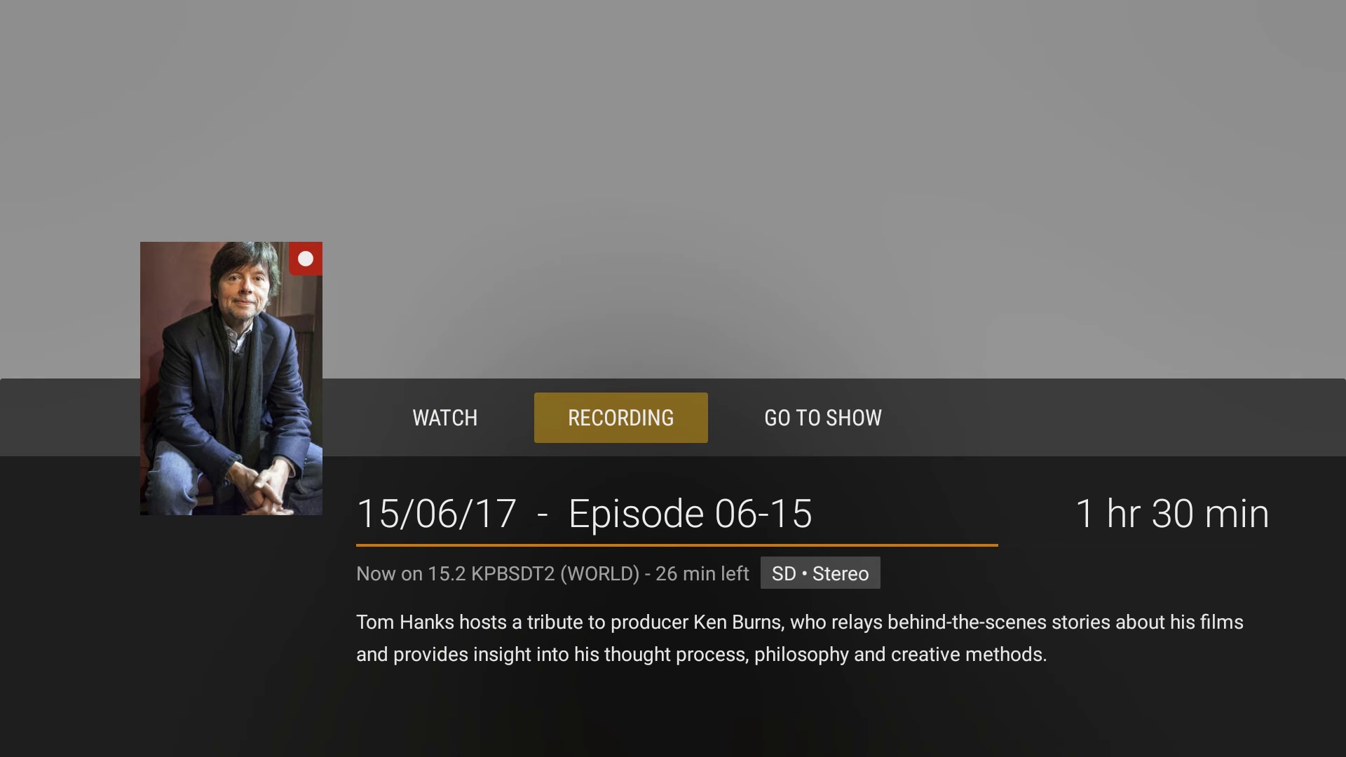
- Schedule the Ken Burns series to record new airings only, then return home
{"action": "key", "text": "Right"}
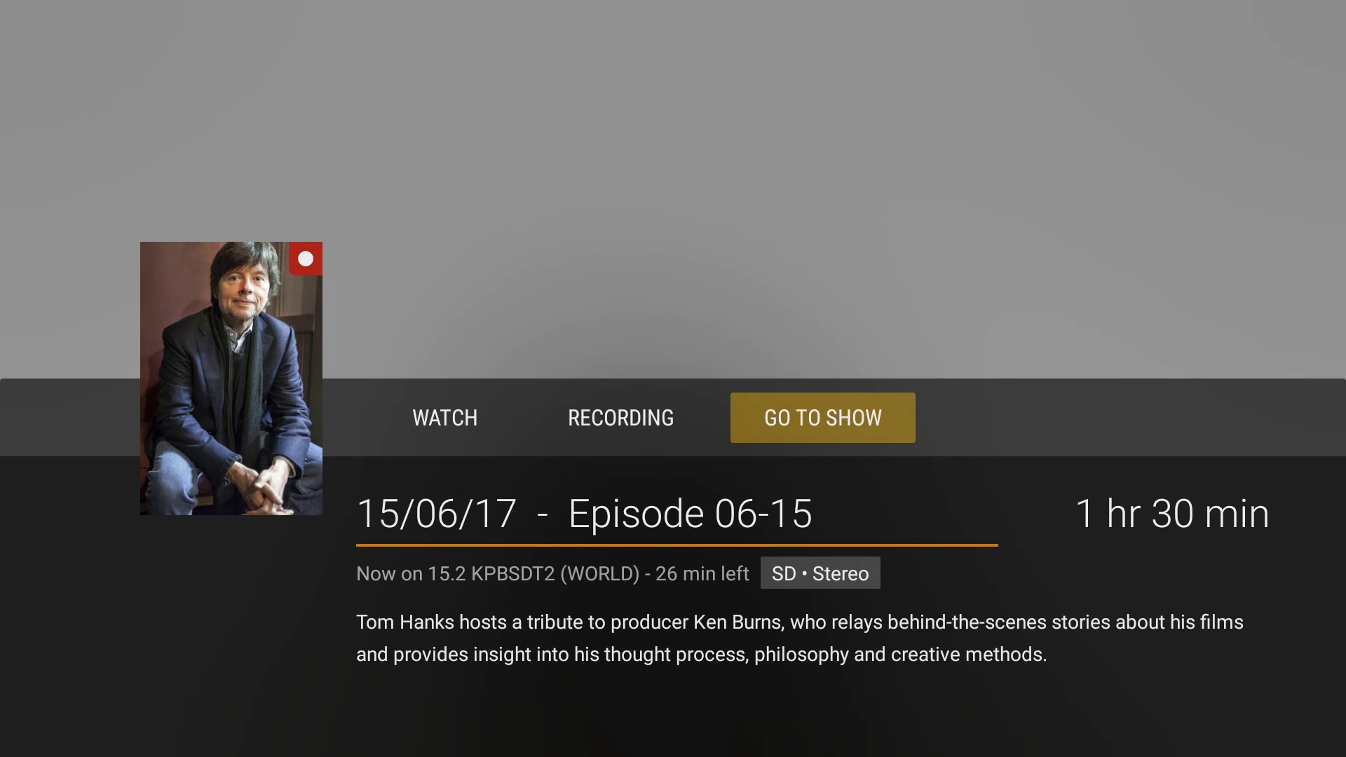
{"action": "key", "text": "Return"}
{"action": "key", "text": "Return"}
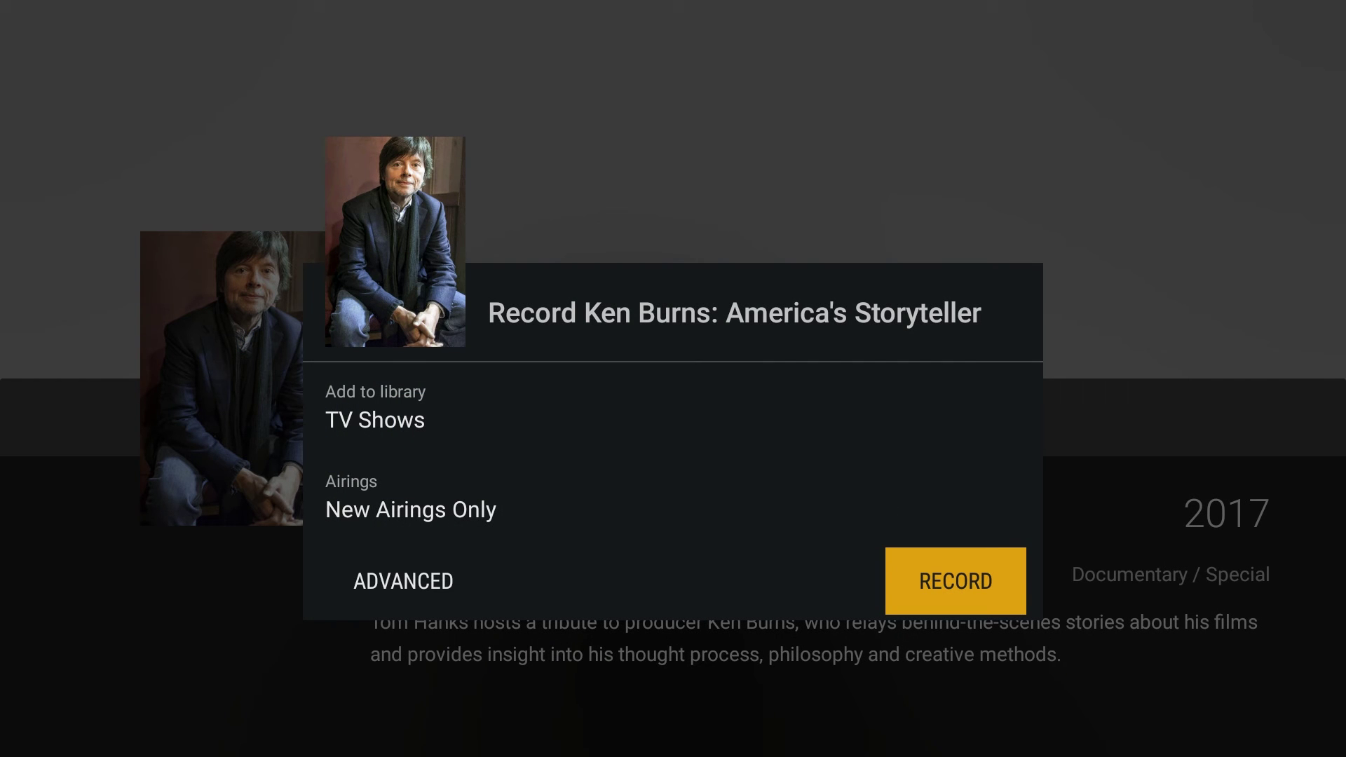
{"action": "key", "text": "Return"}
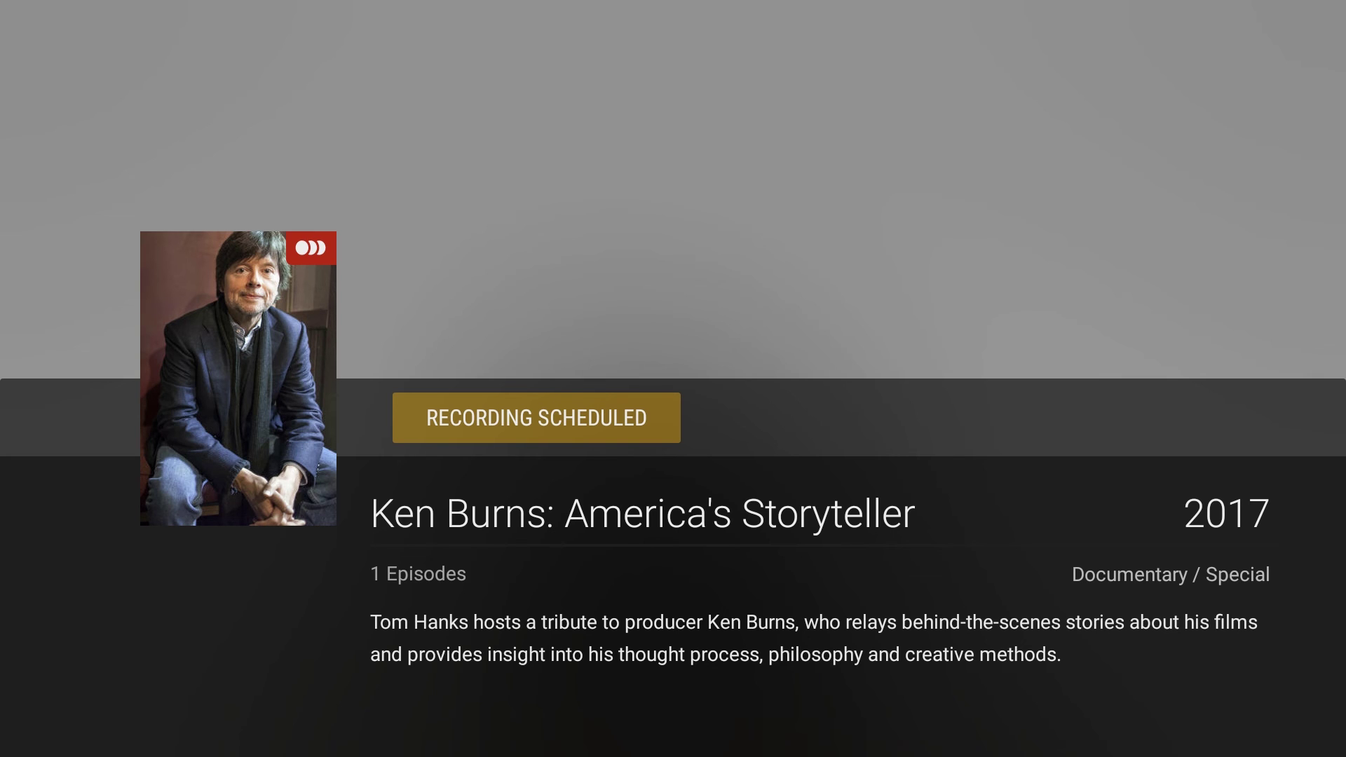
{"action": "key", "text": "Escape"}
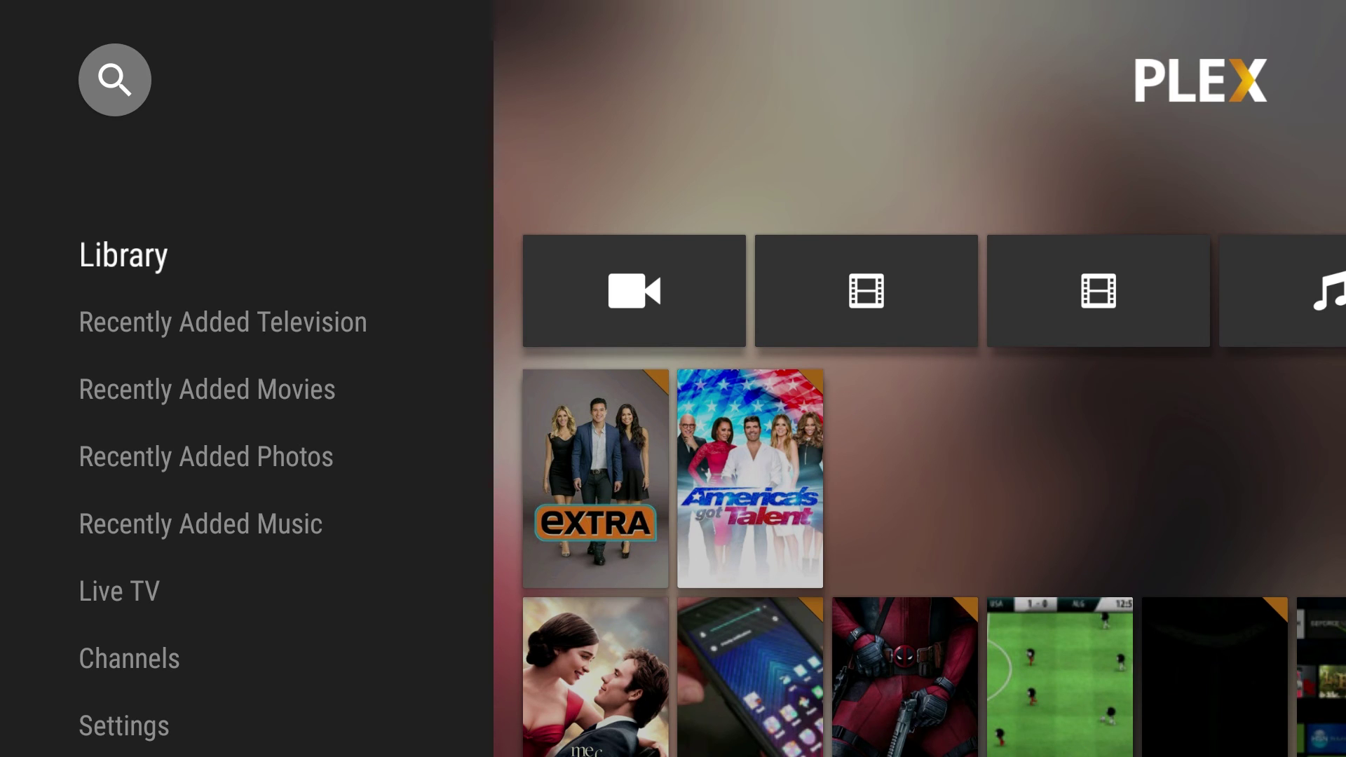
- Play the recorded Extra S23 E244 from TV Shows' Recently Aired TV row
{"action": "key", "text": "Right"}
{"action": "key", "text": "Right"}
{"action": "key", "text": "Right"}
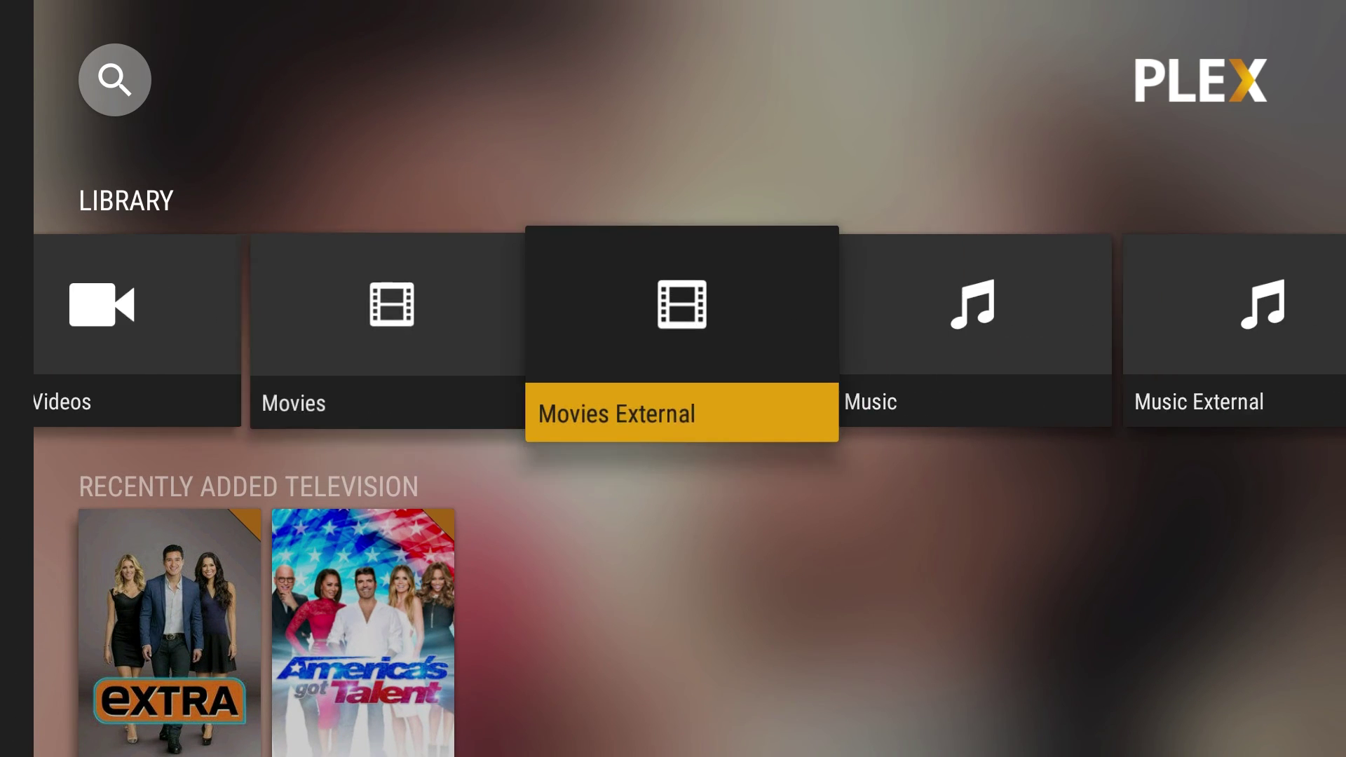
{"action": "key", "text": "Right"}
{"action": "key", "text": "Right"}
{"action": "key", "text": "Right"}
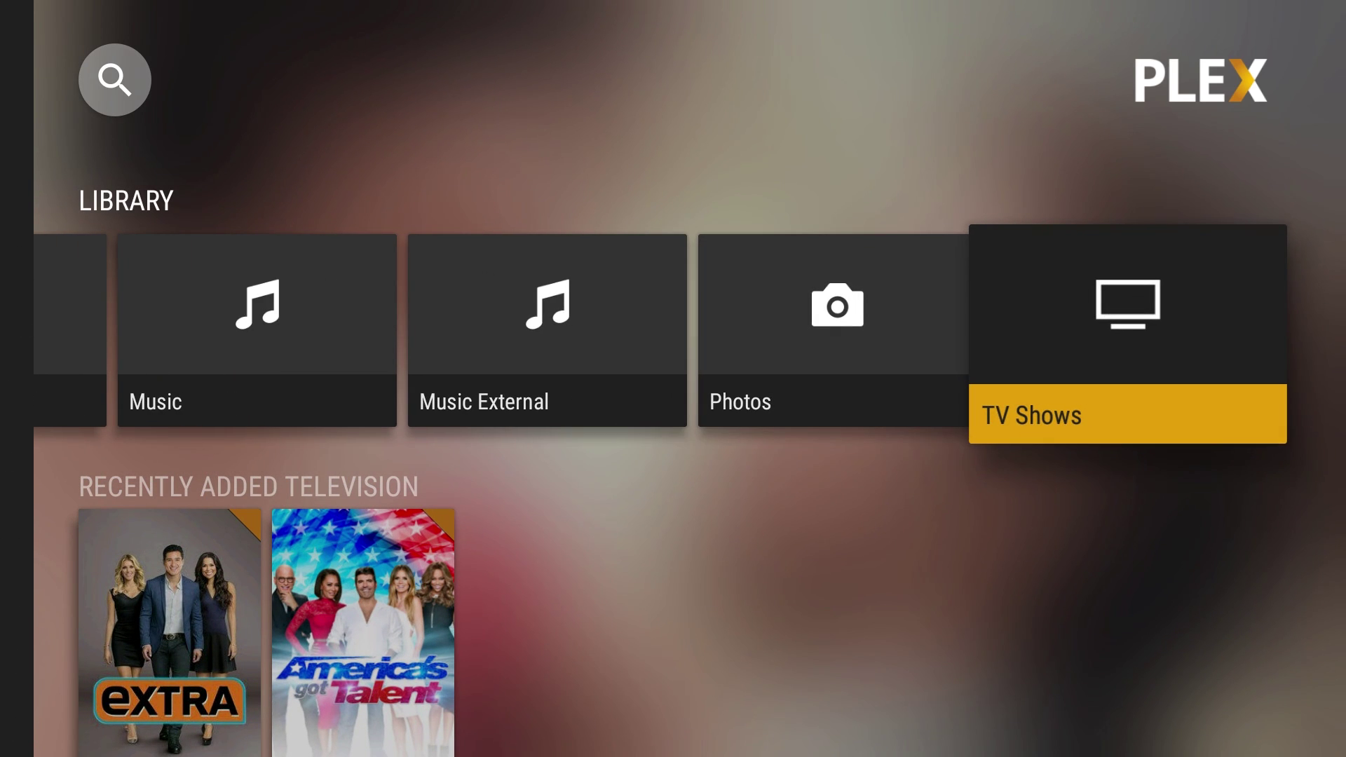
{"action": "key", "text": "Return"}
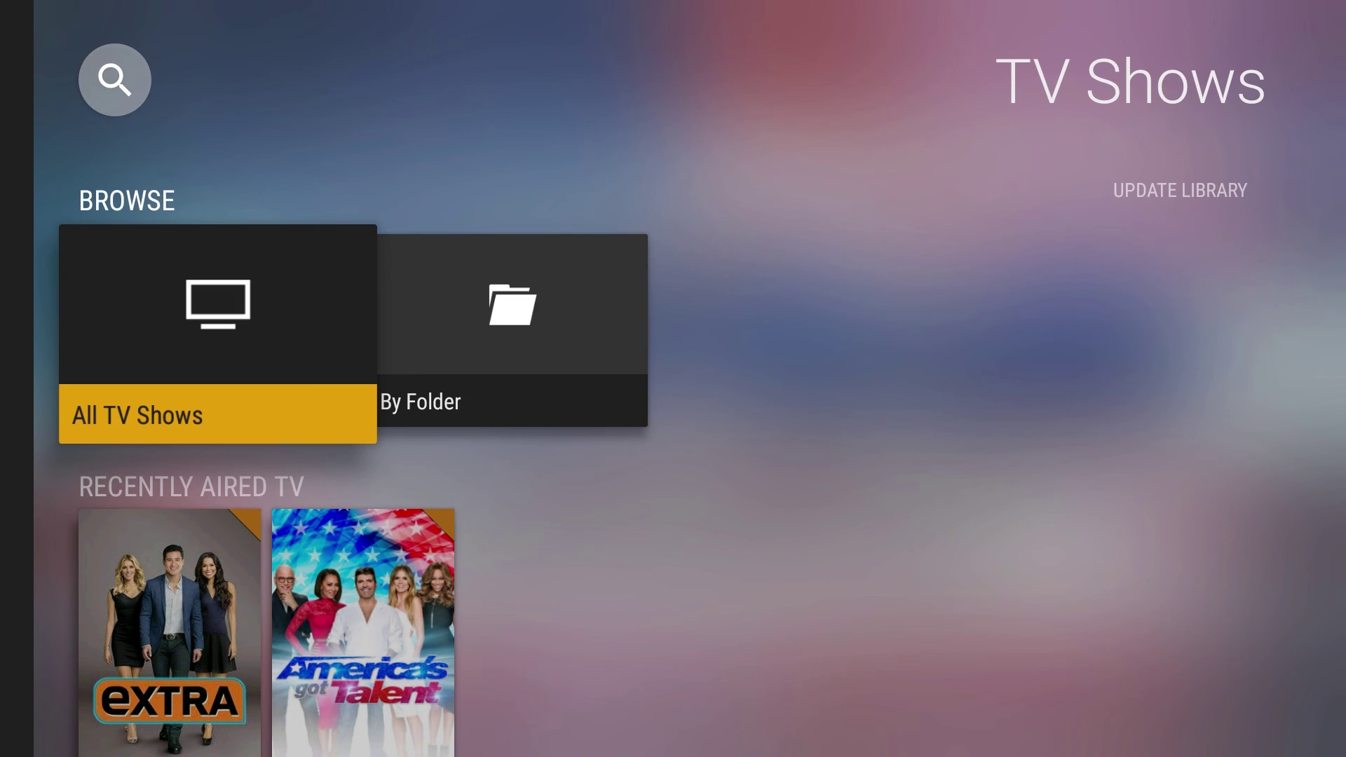
{"action": "key", "text": "Down"}
{"action": "key", "text": "Return"}
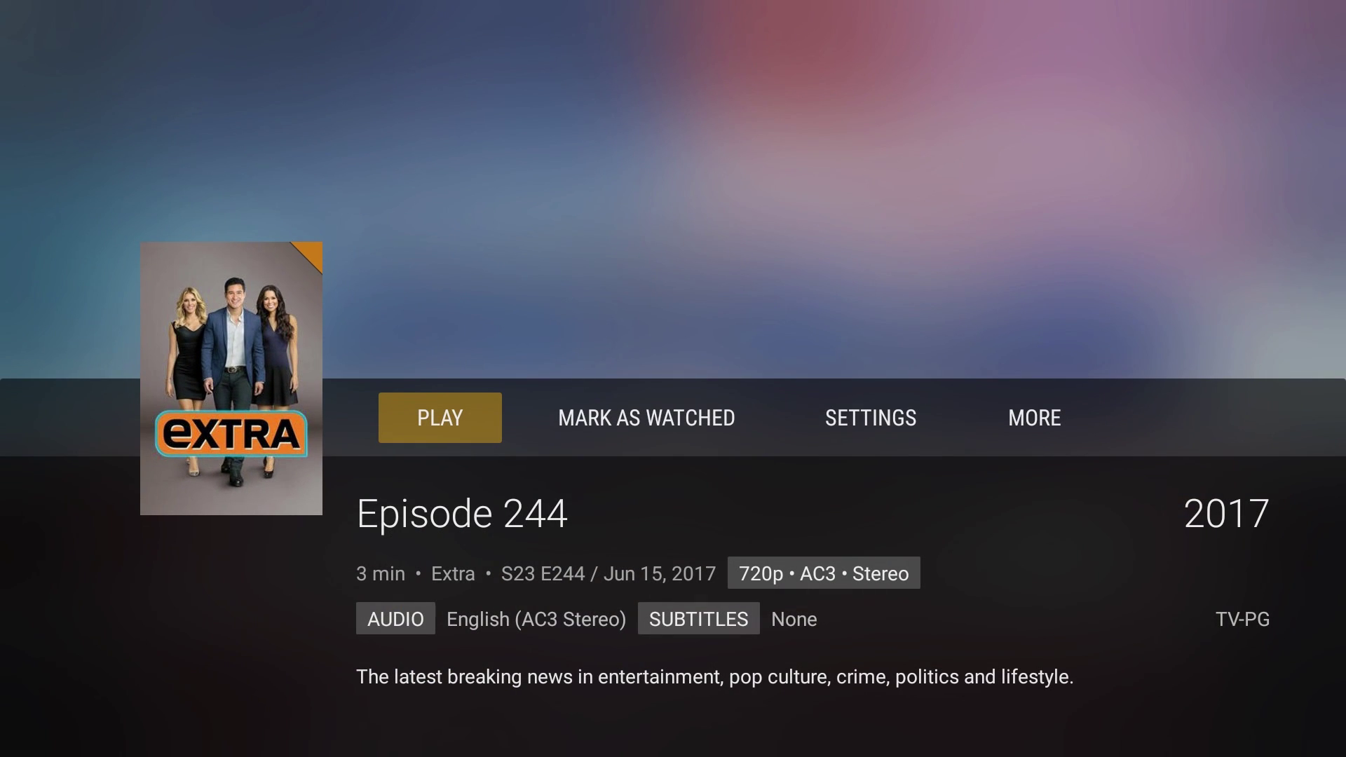
{"action": "key", "text": "Return"}
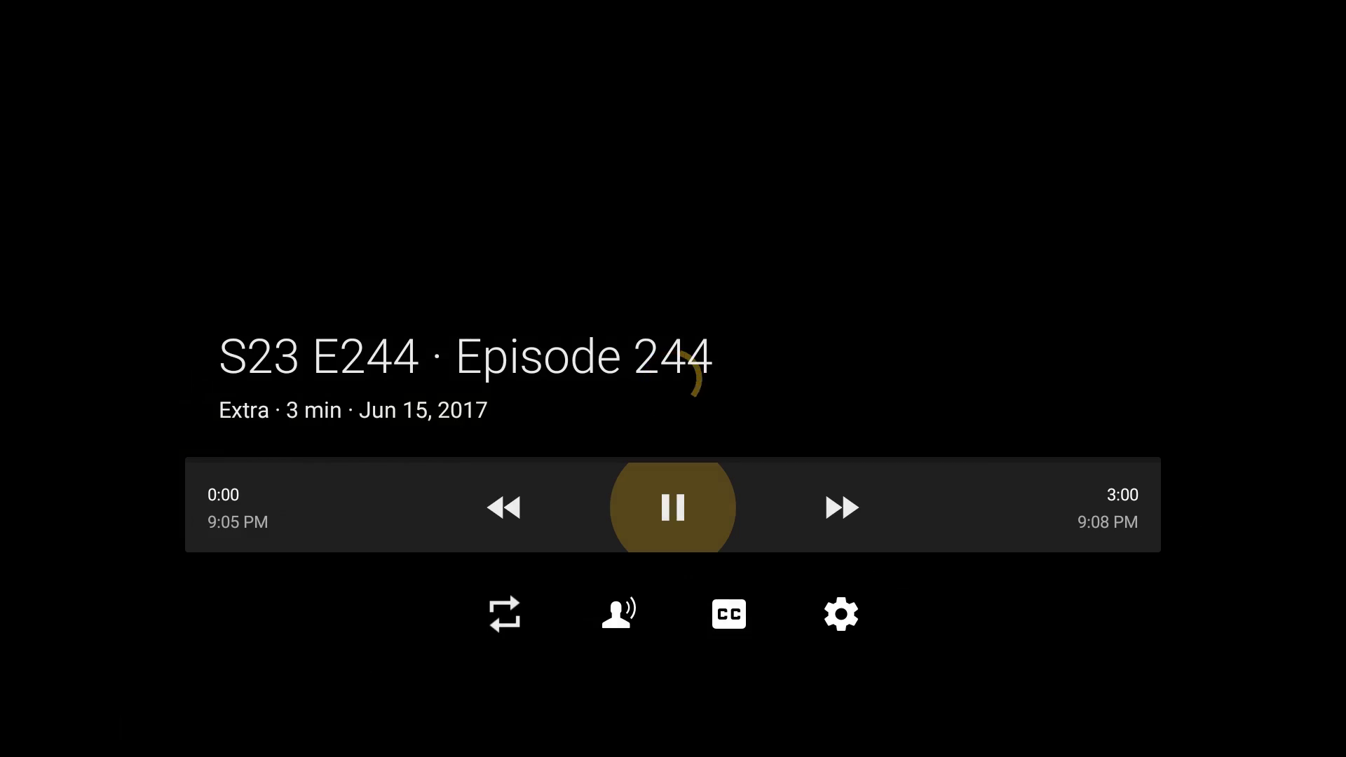